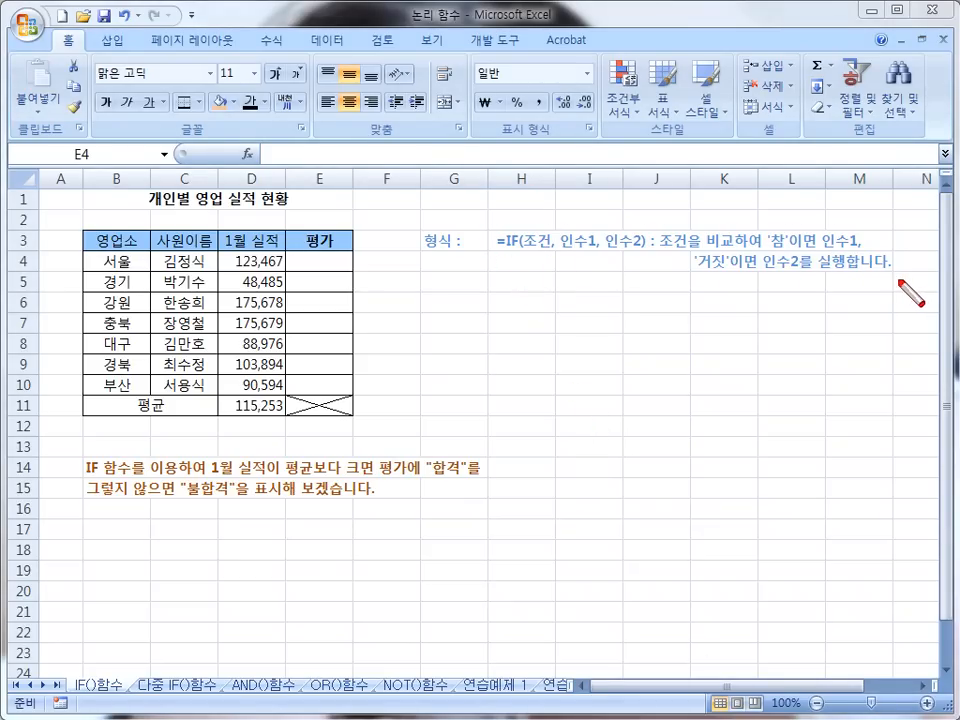
drag(486, 228, 902, 280)
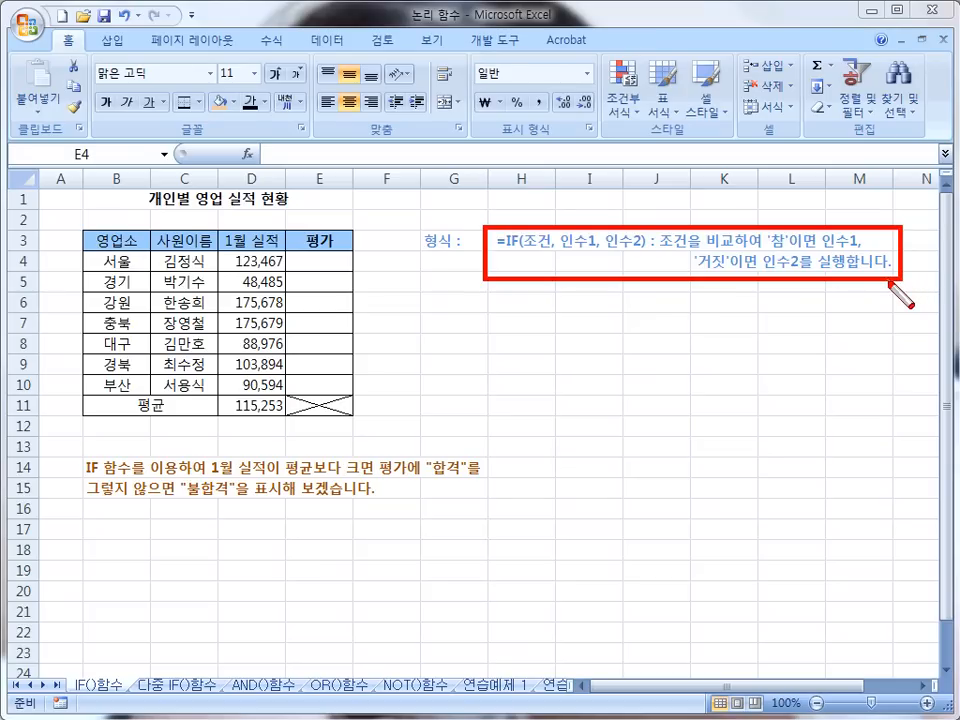
key(Escape)
- Start an IF formula in cell E4, the first row of the 평가 column
click(307, 261)
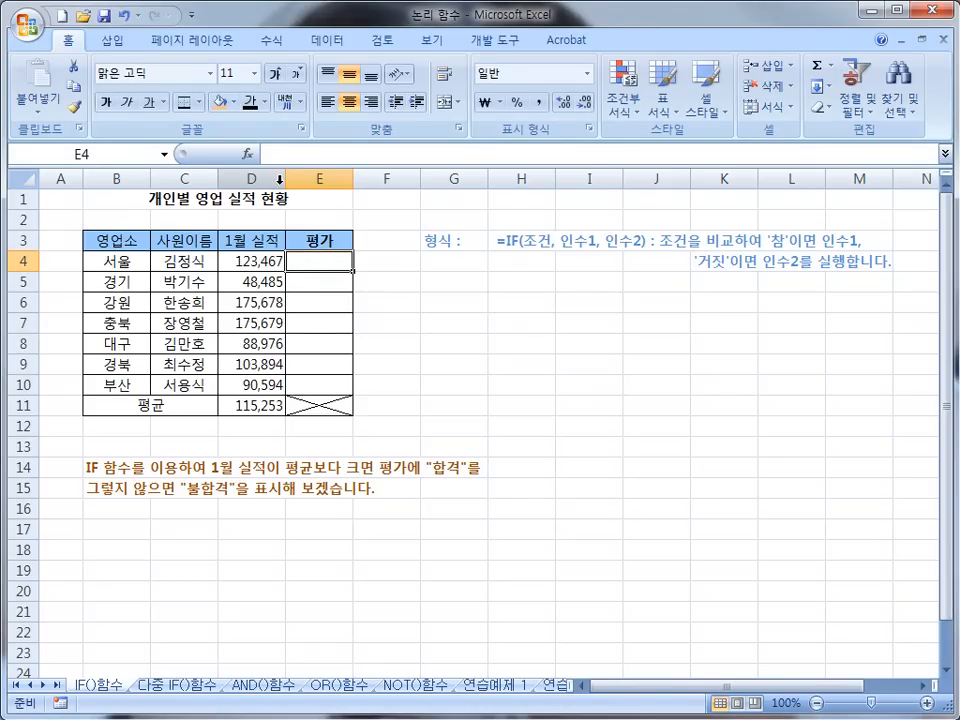
text(-)
key(BackSpace)
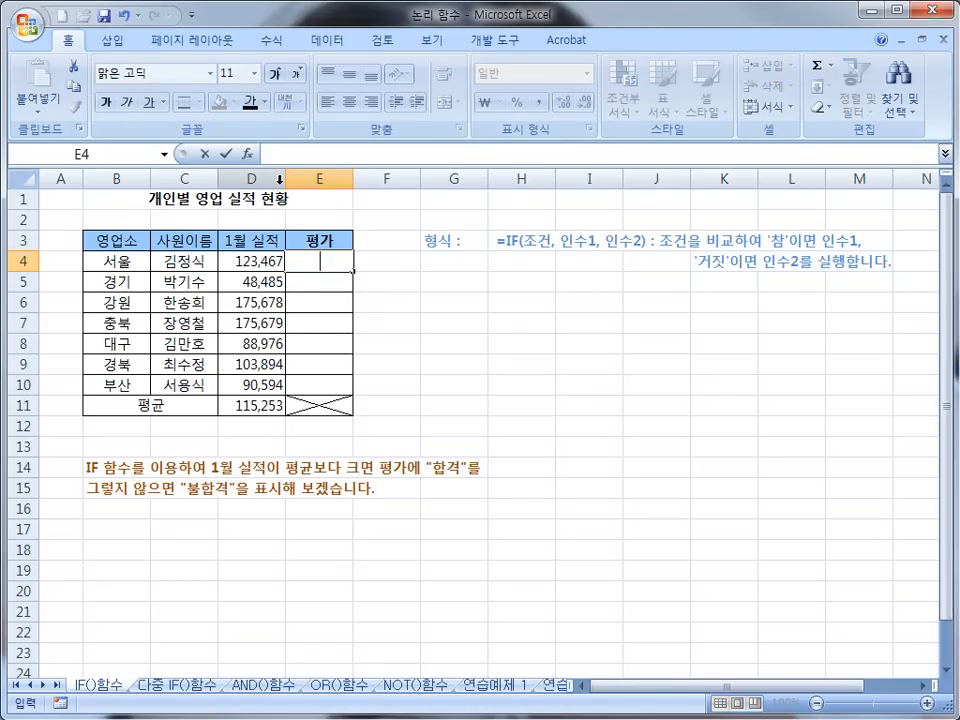
text(=if)
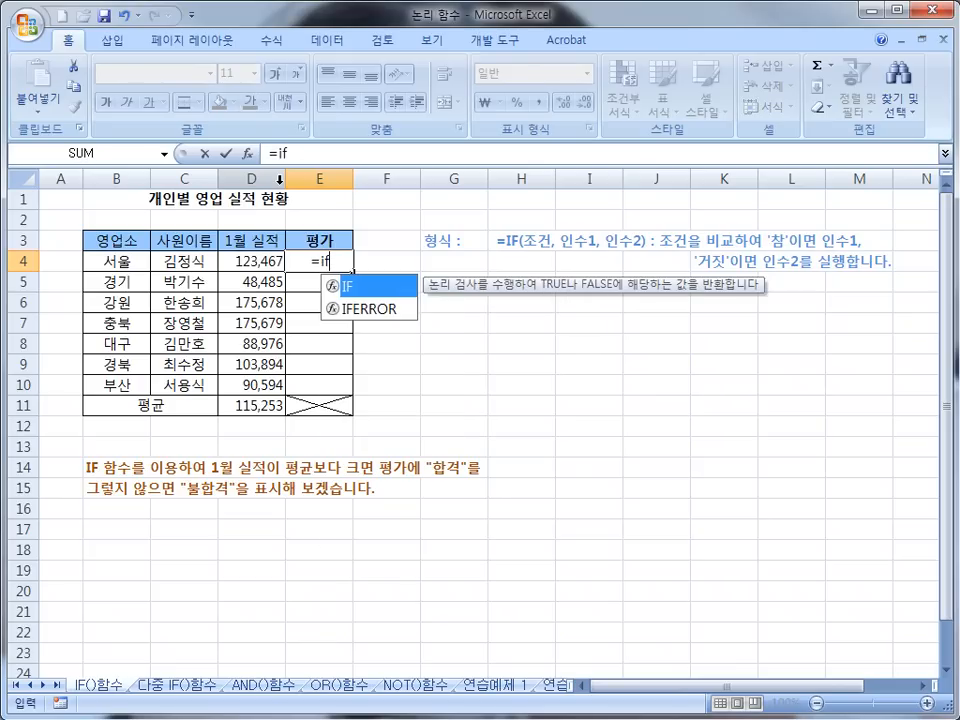
key(BackSpace)
key(BackSpace)
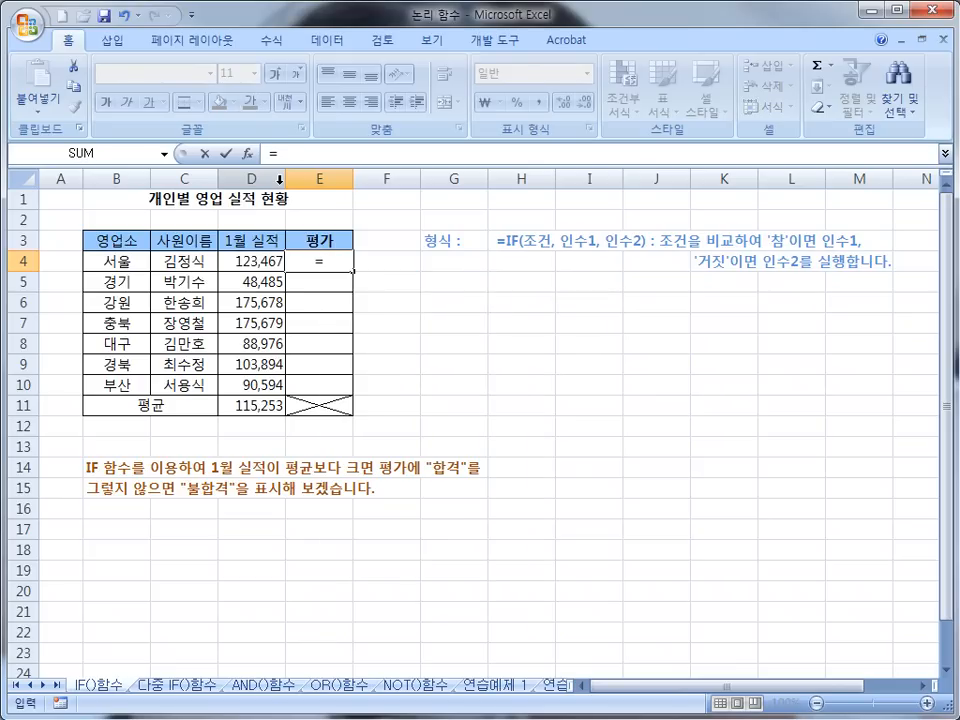
text(IF()
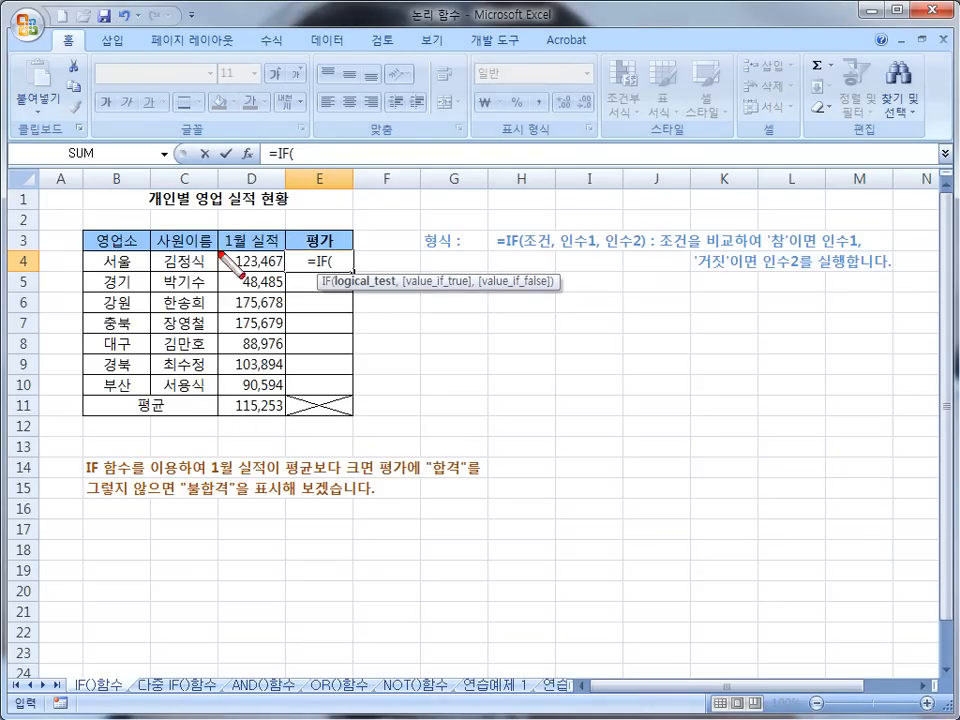
drag(220, 248, 287, 272)
drag(213, 390, 291, 421)
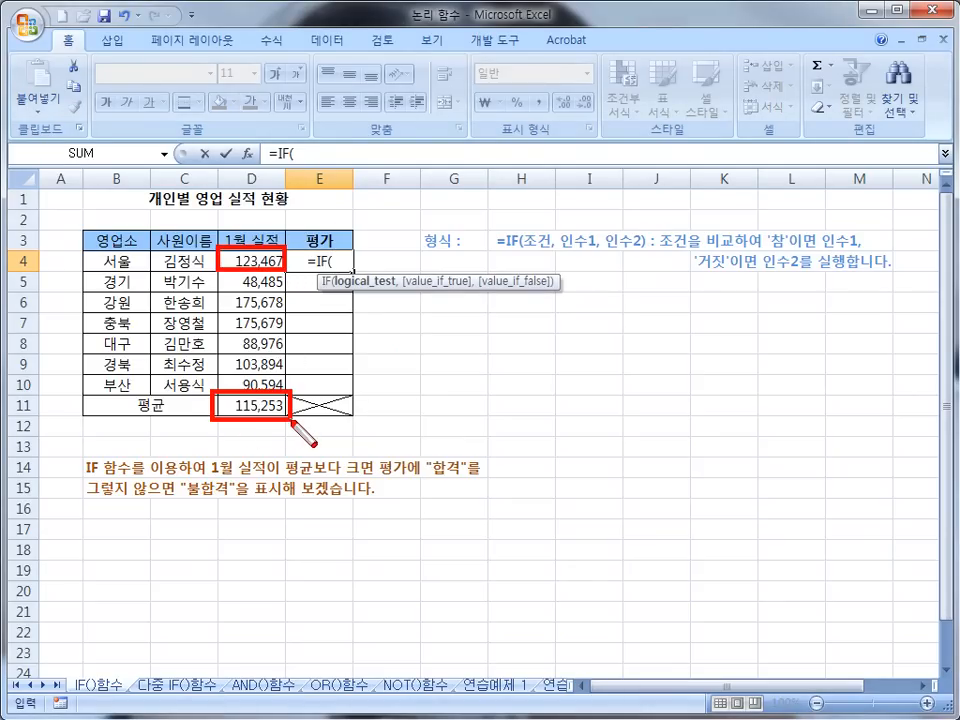
drag(422, 451, 463, 474)
drag(183, 478, 238, 505)
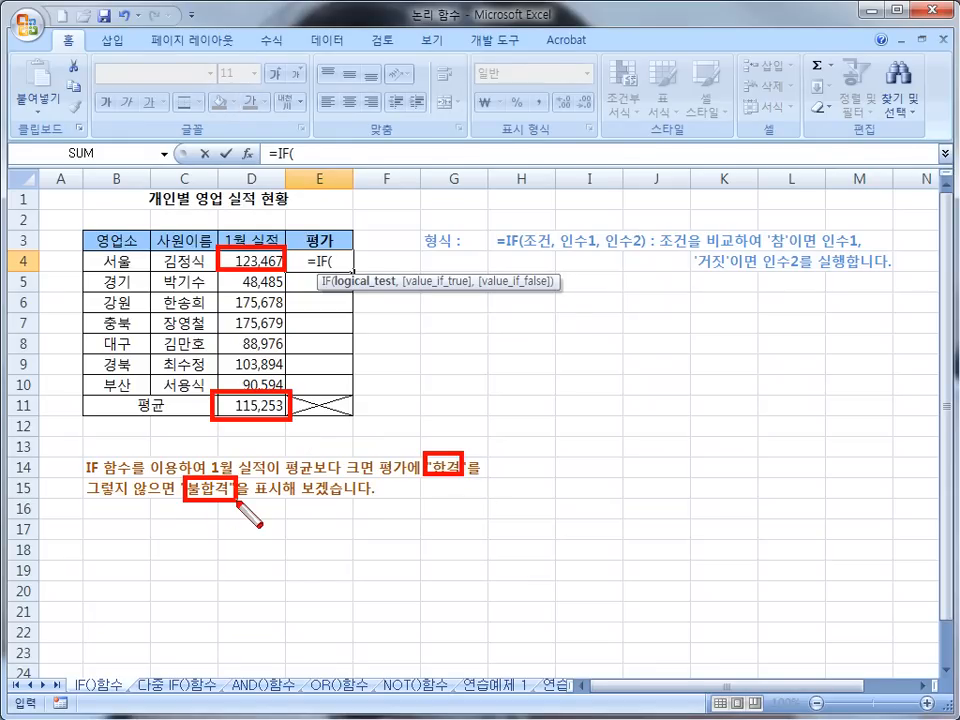
key(Escape)
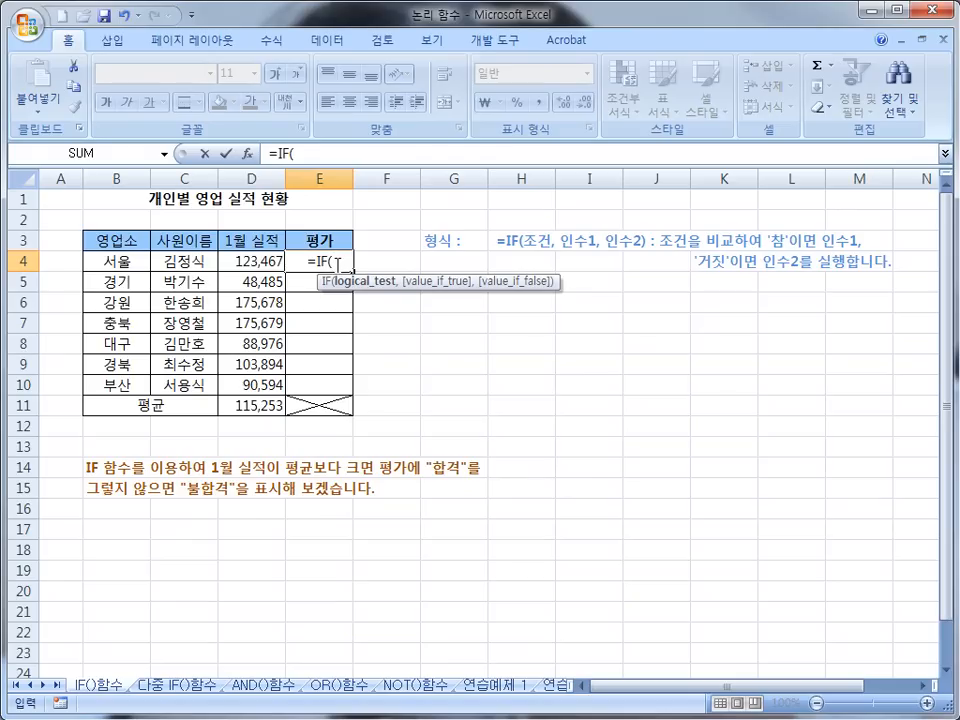
- Complete the IF formula in E4 with condition D4>D11, "합격" when true and "불합격" when false
click(258, 260)
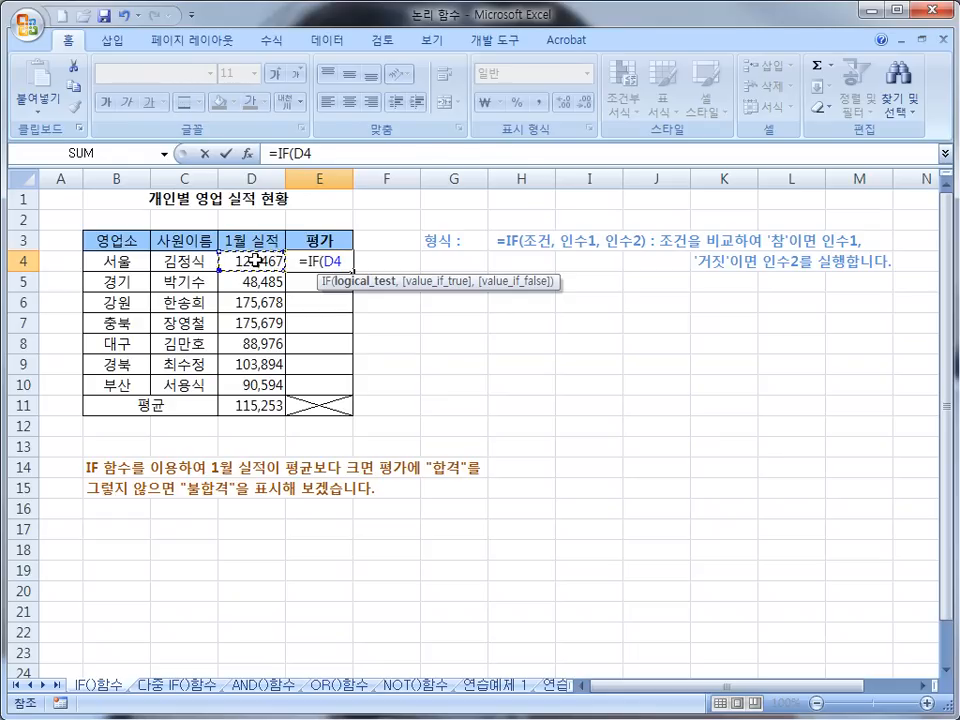
text(>)
click(258, 405)
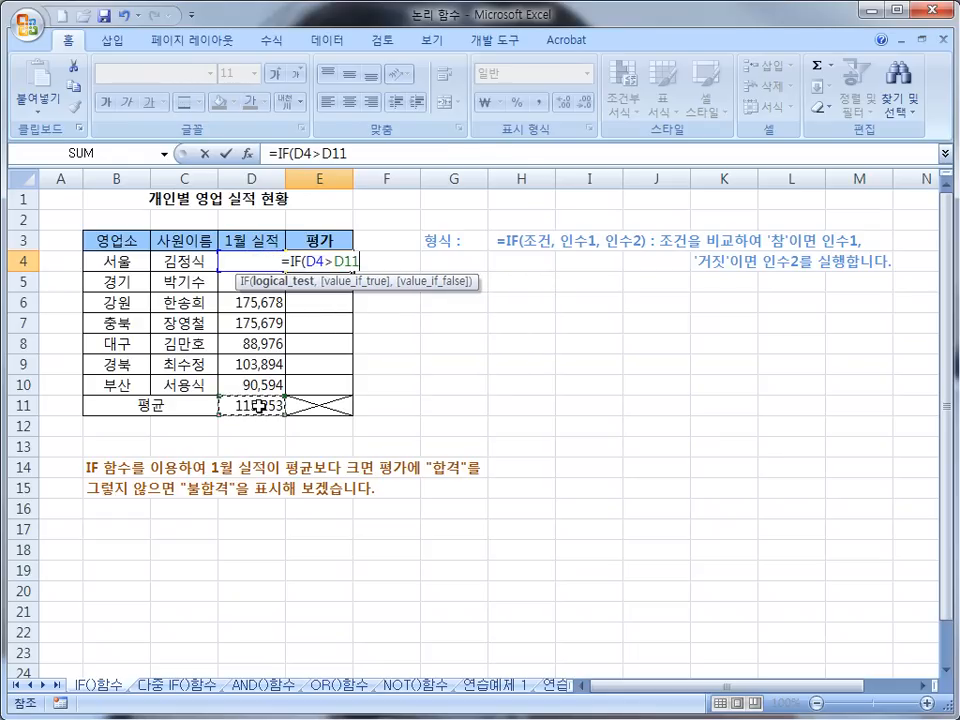
text(,)
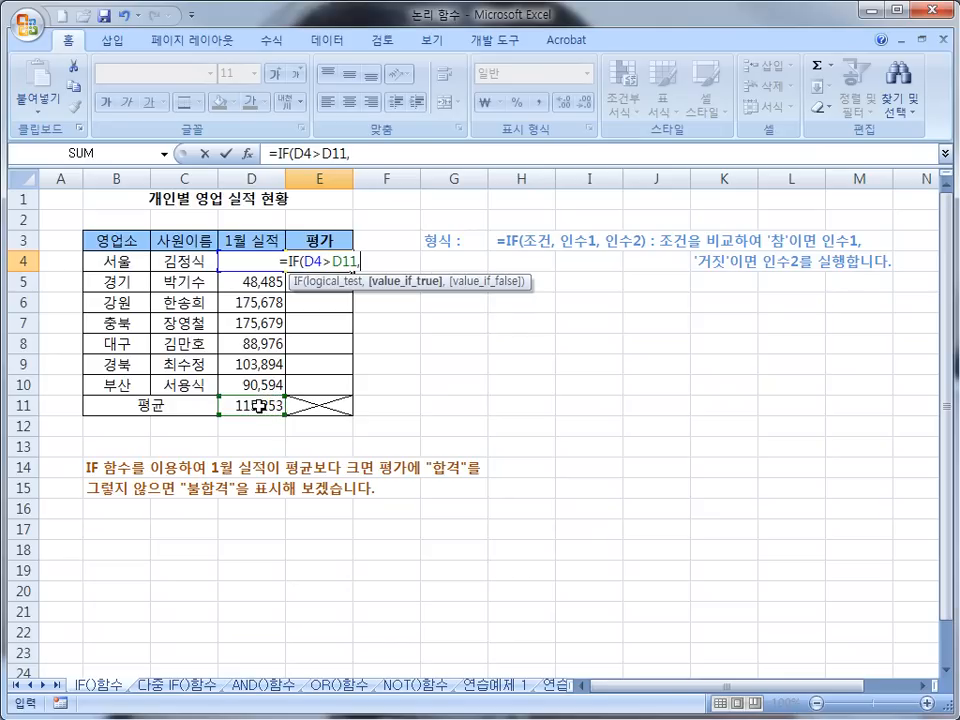
text("합격")
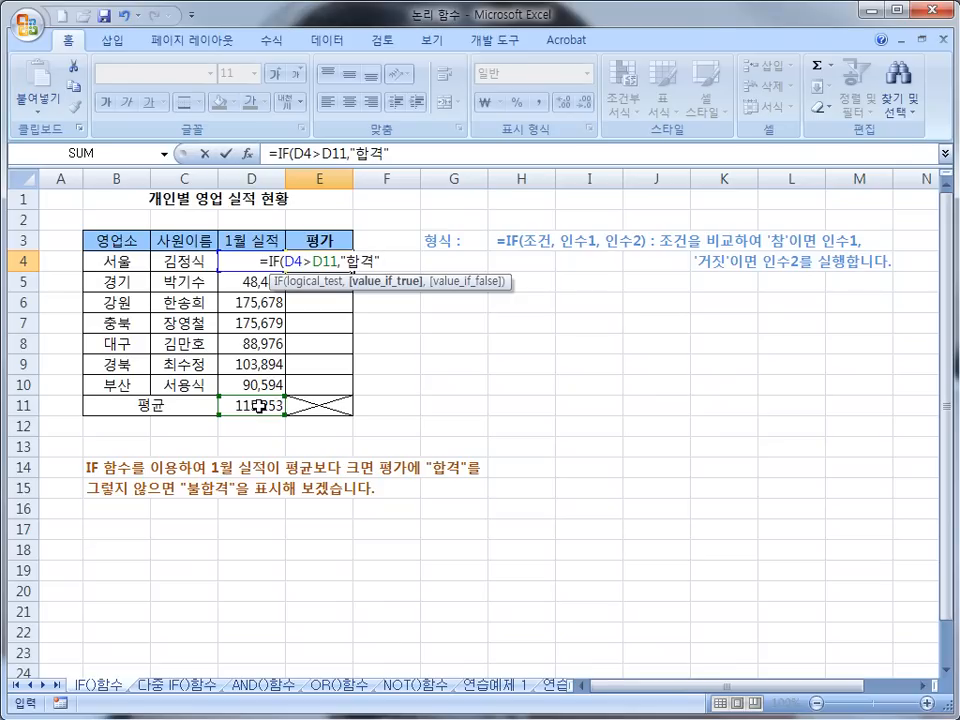
text(,"불합격")
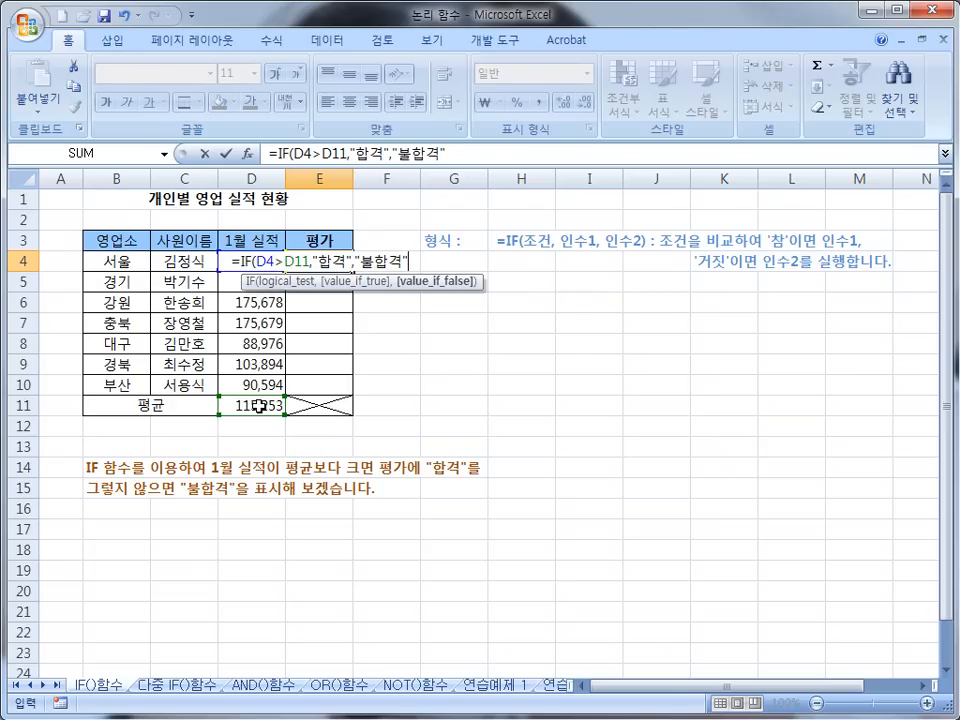
text())
drag(203, 239, 411, 280)
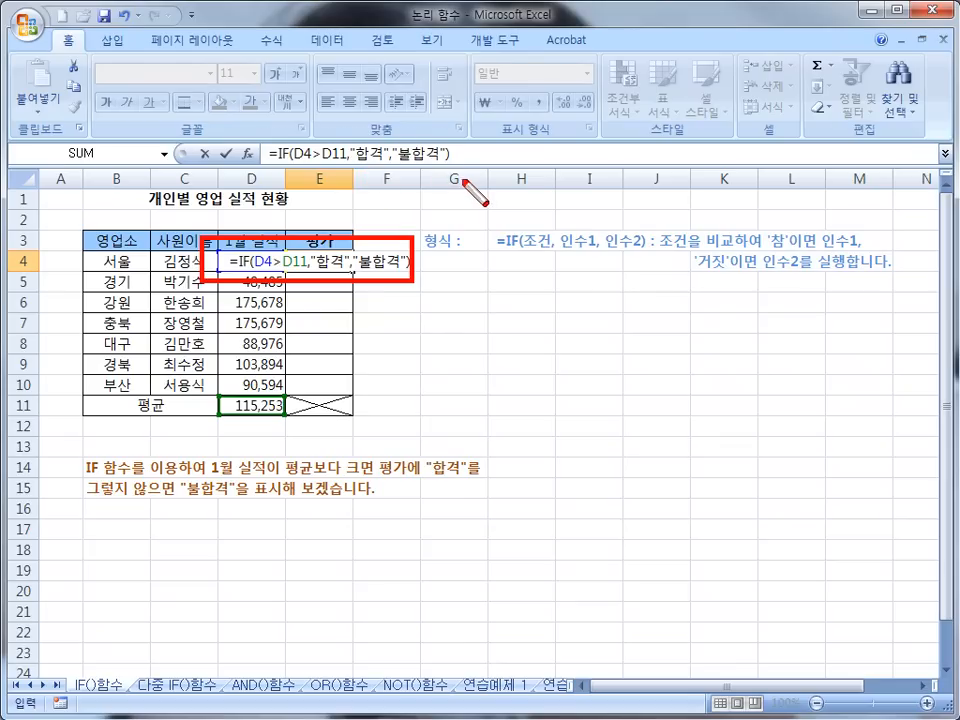
drag(260, 131, 463, 181)
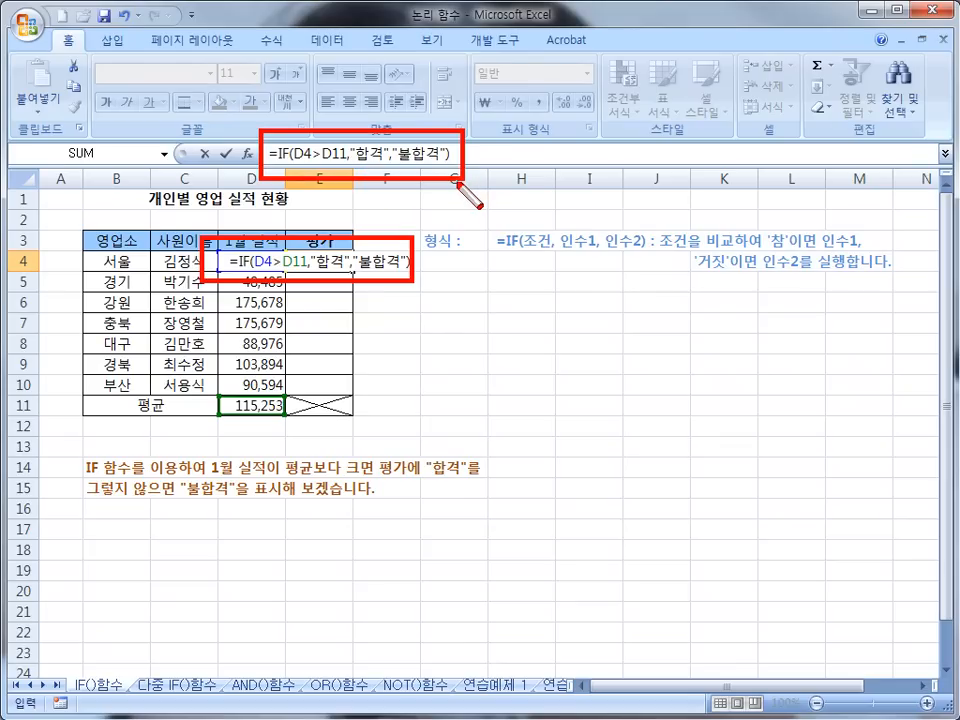
key(Escape)
key(ctrl+shift+d)
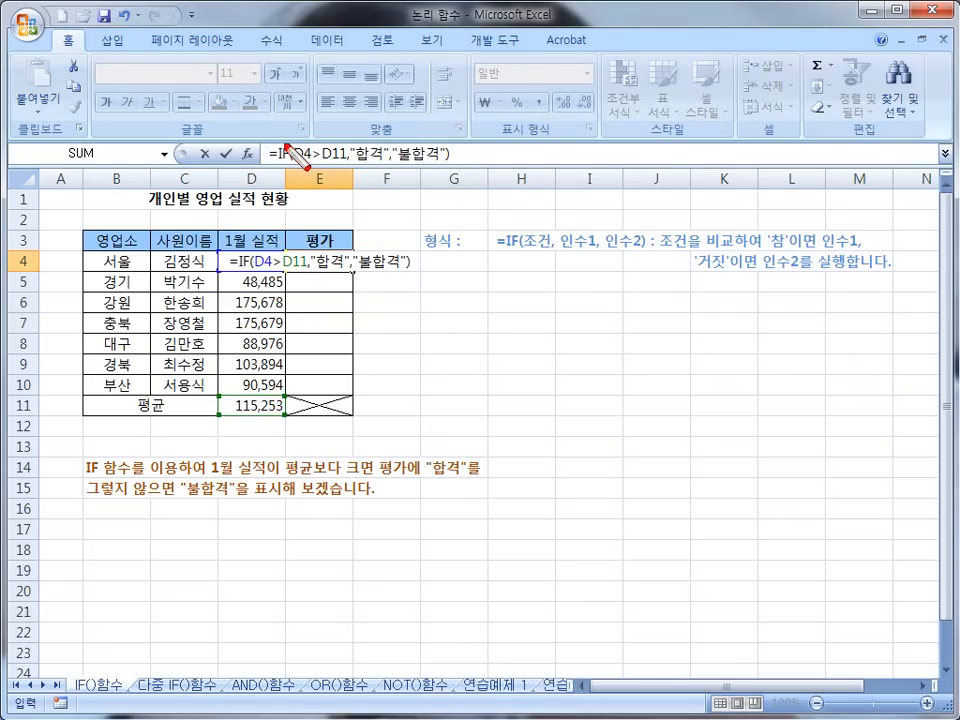
mouse_move(285, 137)
mouse_down()
mouse_move(306, 163)
mouse_move(352, 168)
mouse_up()
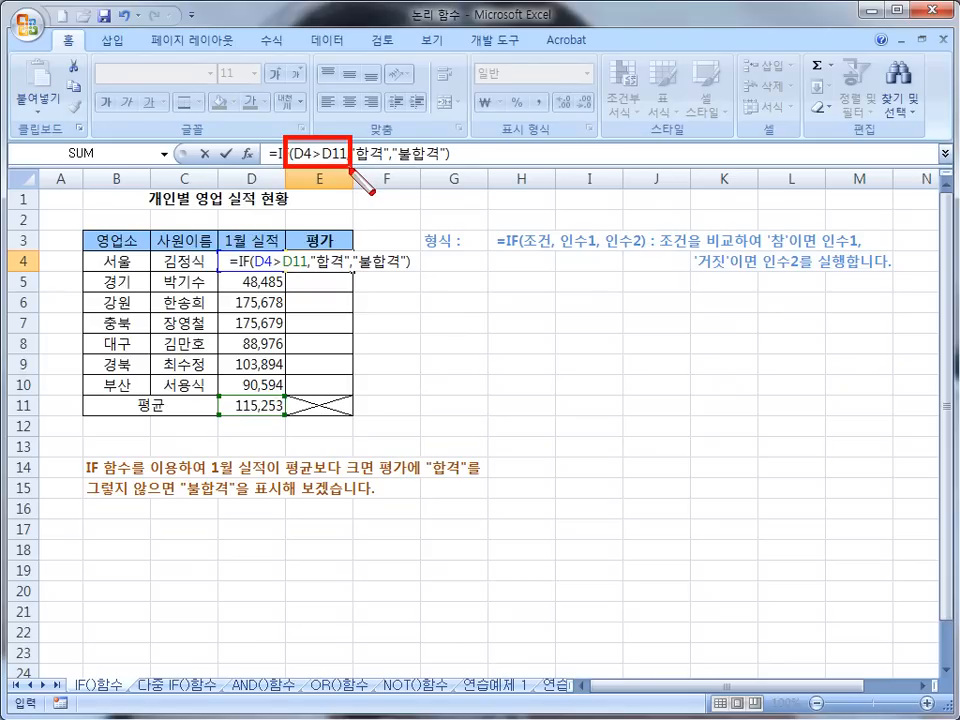
key(e)
mouse_move(345, 137)
mouse_down()
mouse_move(388, 168)
mouse_move(443, 168)
mouse_up()
key(e)
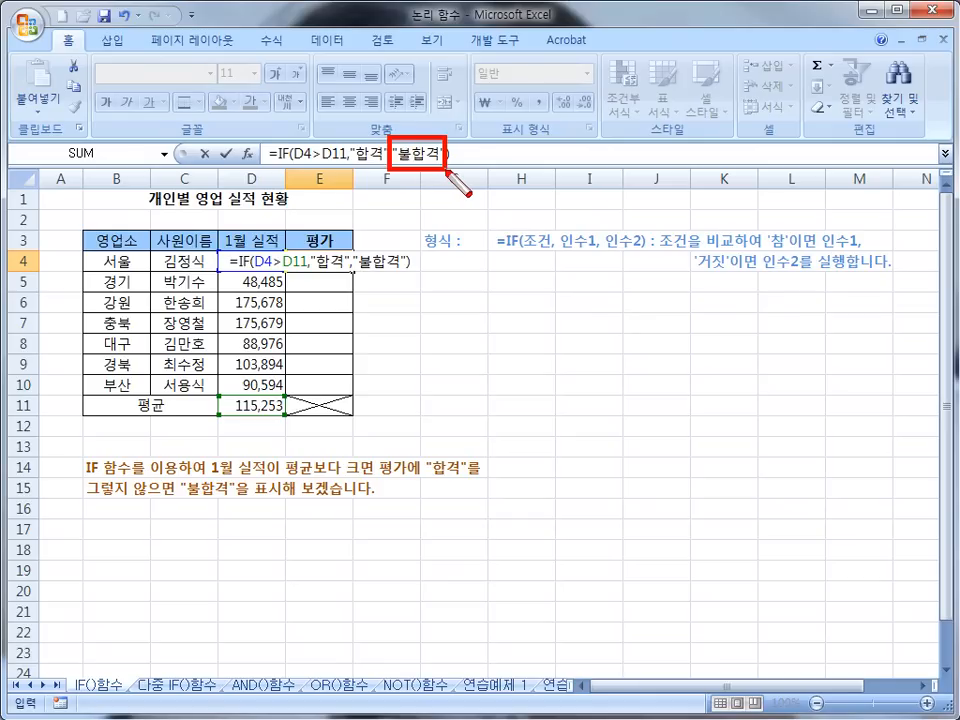
key(Escape)
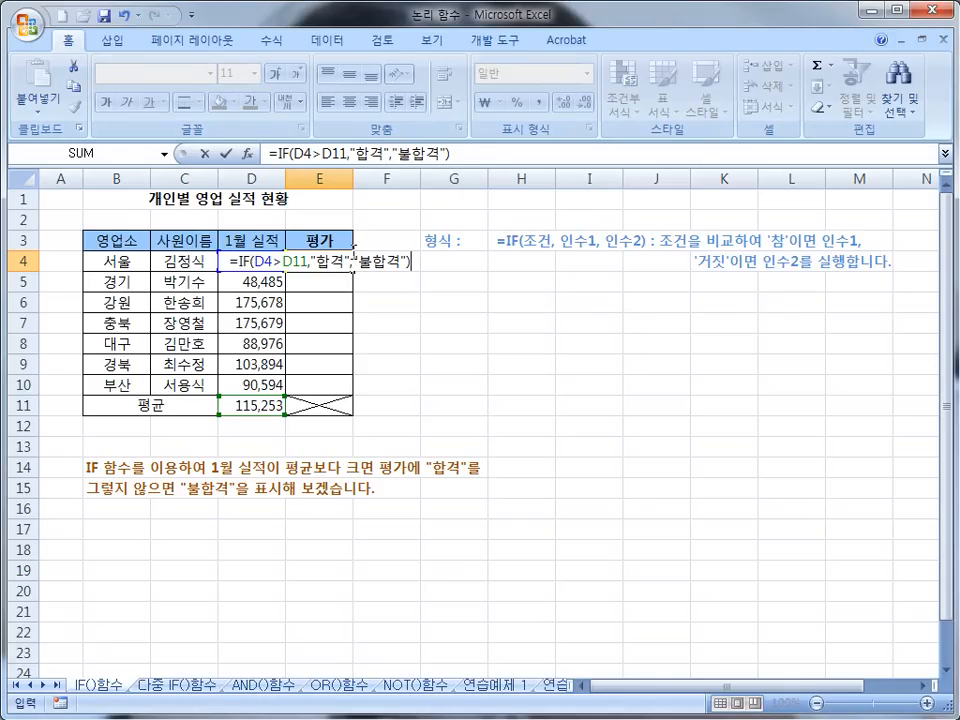
- Commit the IF formula in cell E4
key(Return)
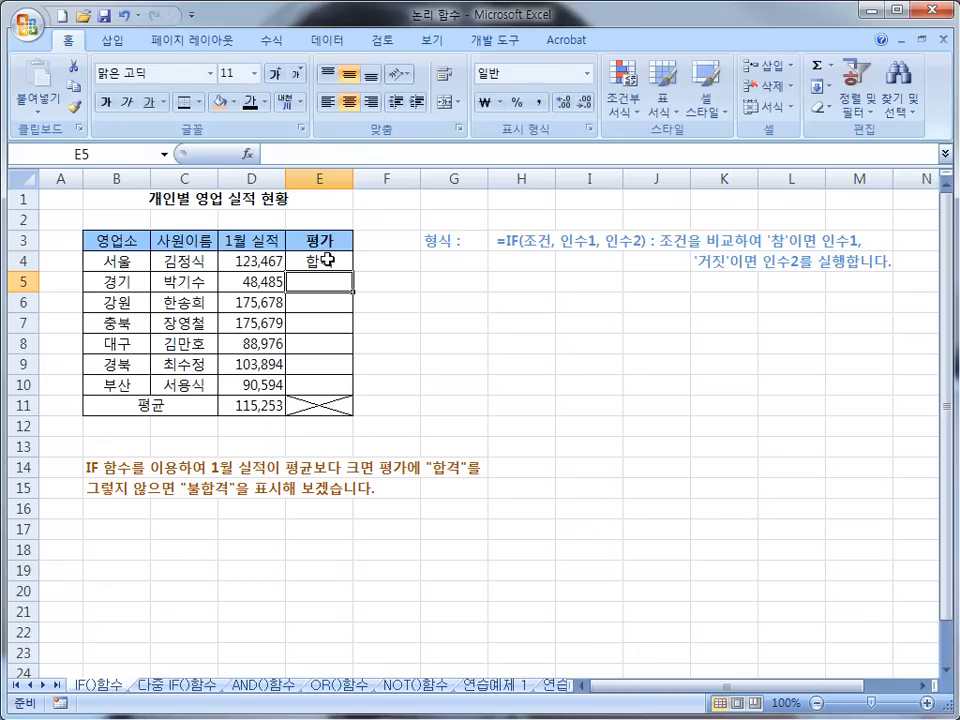
click(325, 259)
- Start an IF formula in cell E5 with the condition D5>D11
click(310, 274)
text(=)
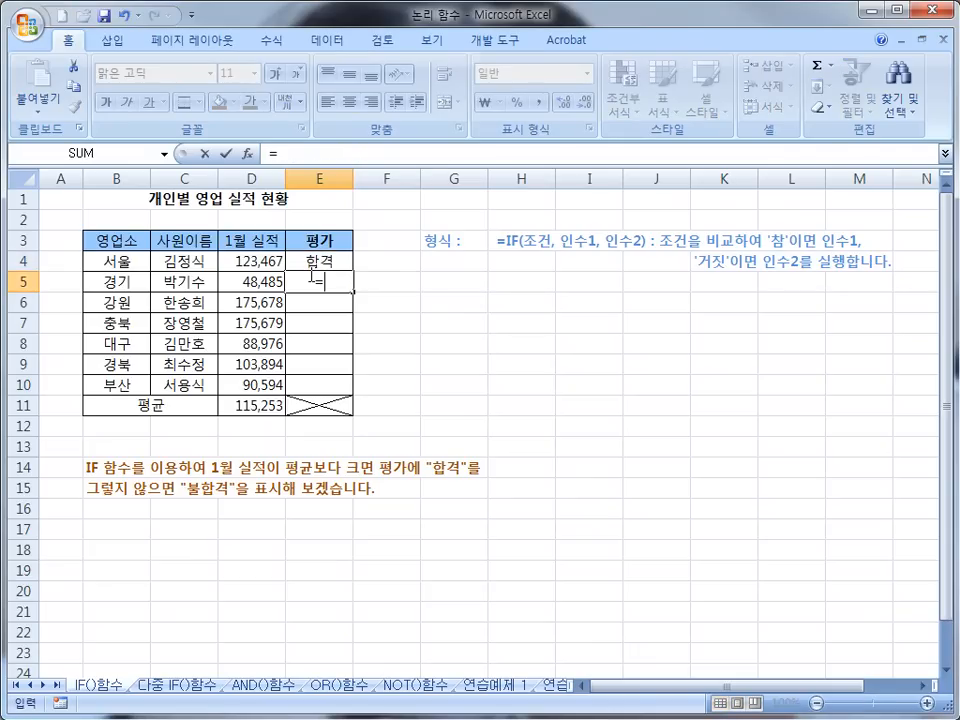
text(IF)
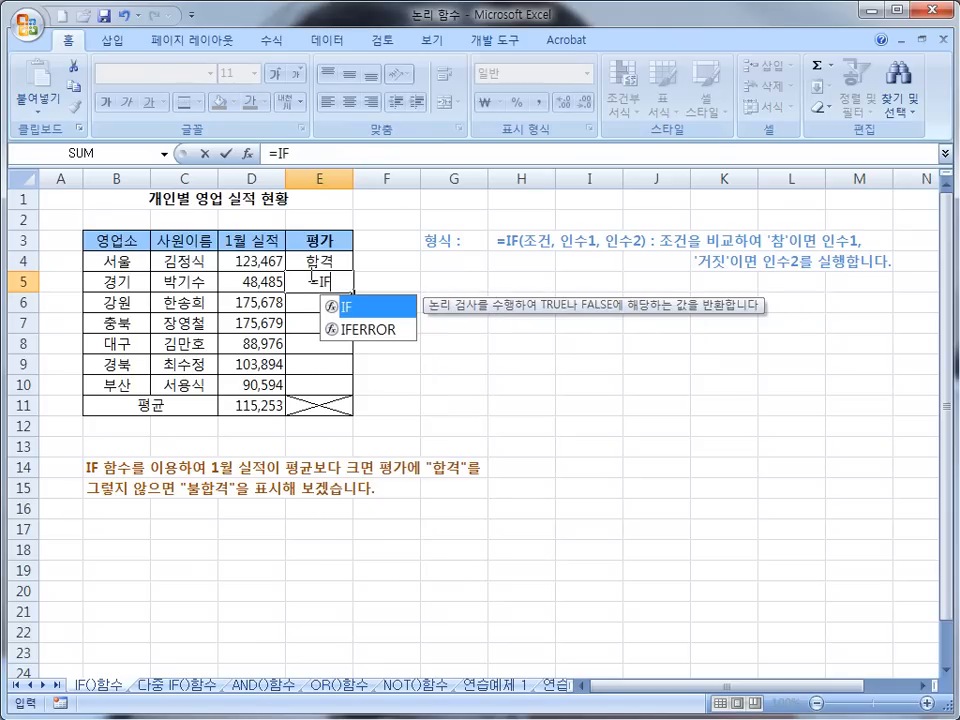
text(*)
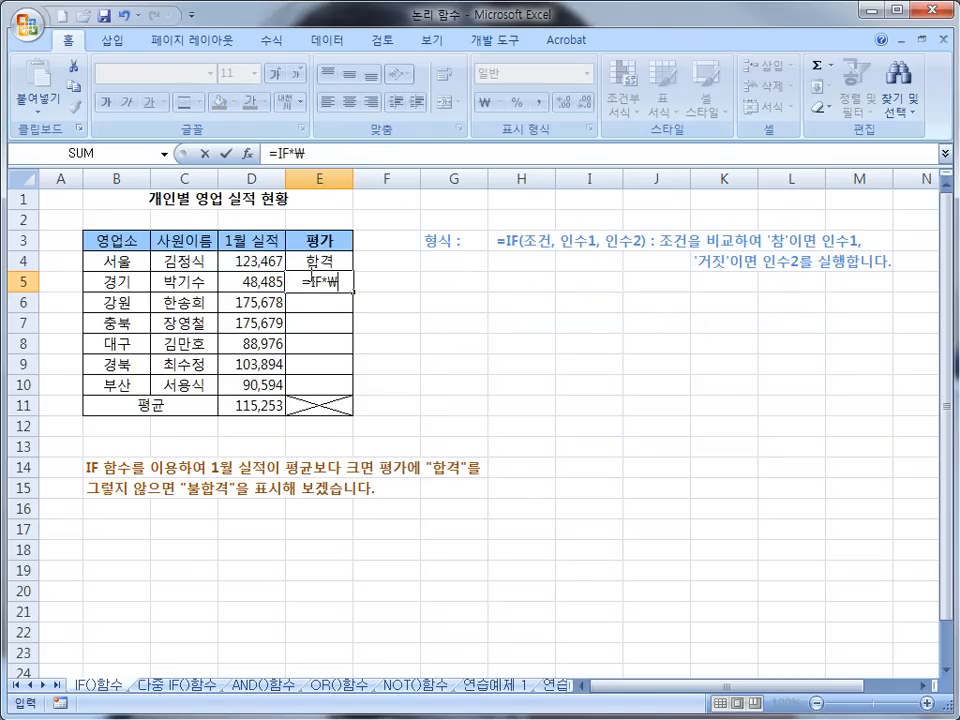
key(BackSpace)
text(()
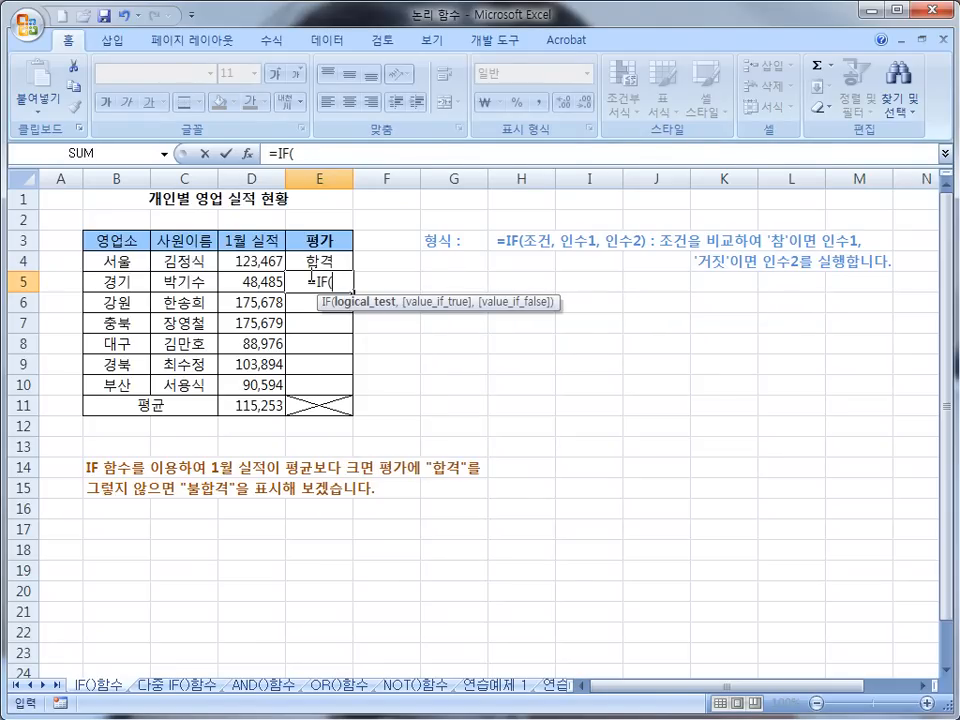
click(254, 285)
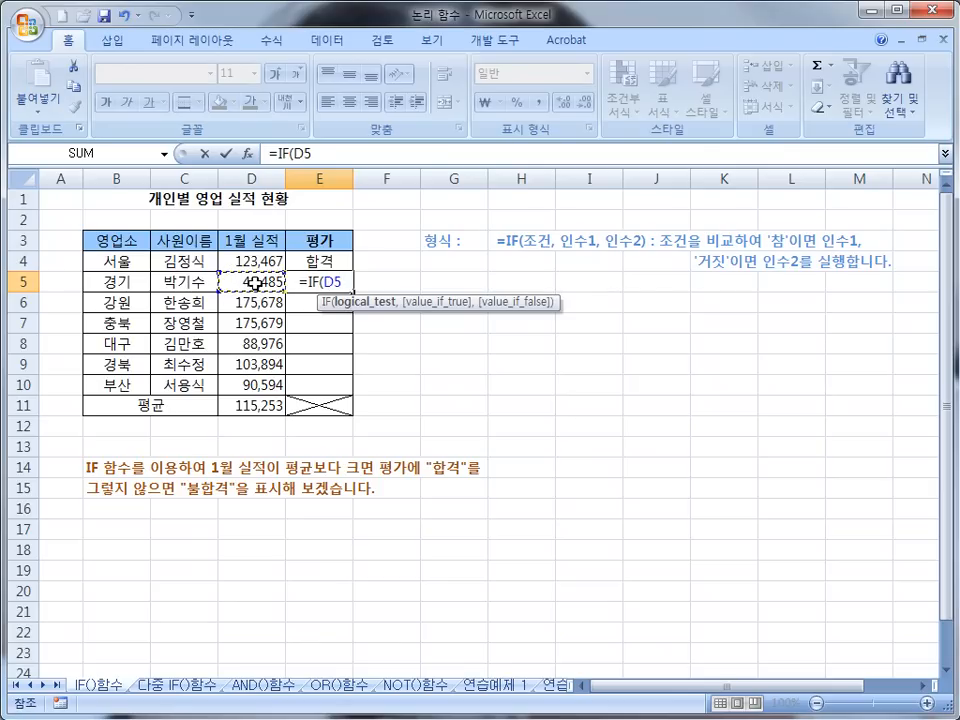
text(>)
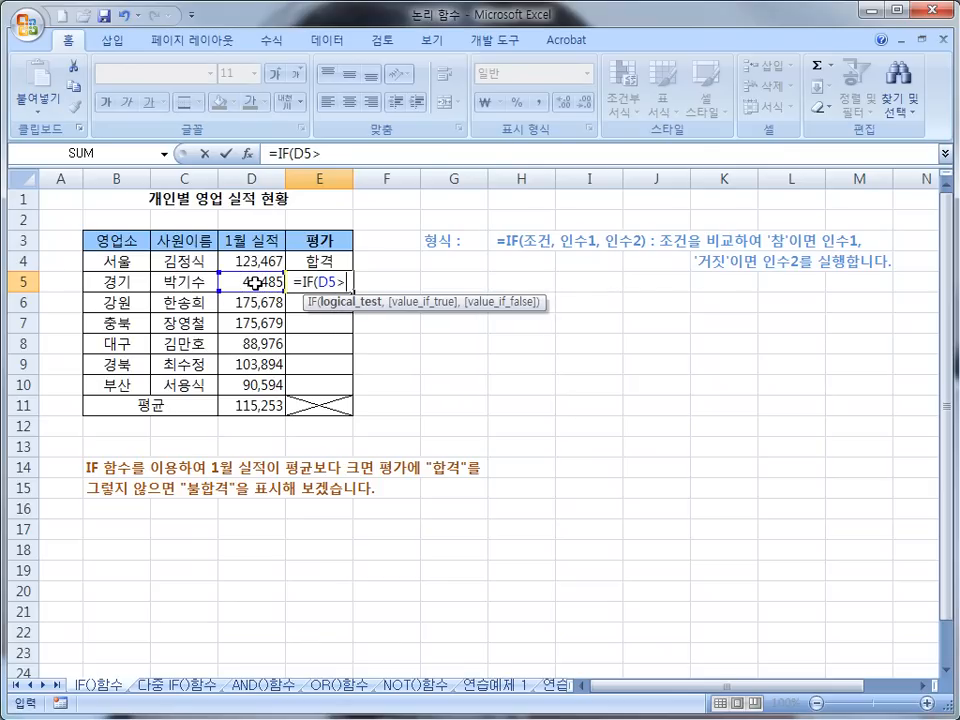
click(246, 405)
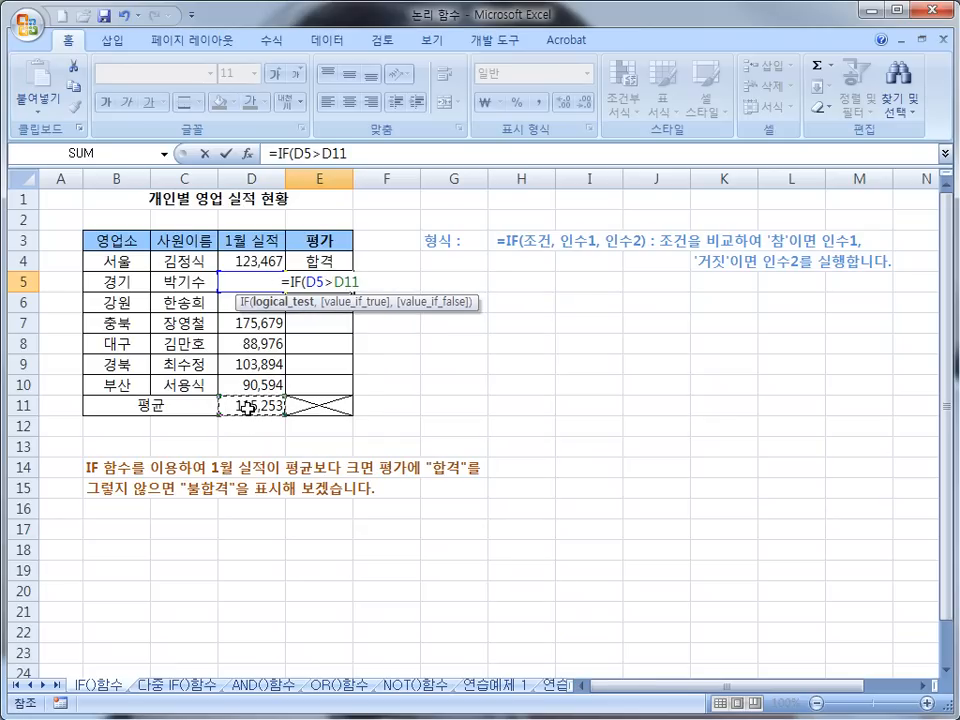
- Finish the E5 formula with "합격" as the true result and "불합격" as the false result, and commit it
text("합격)
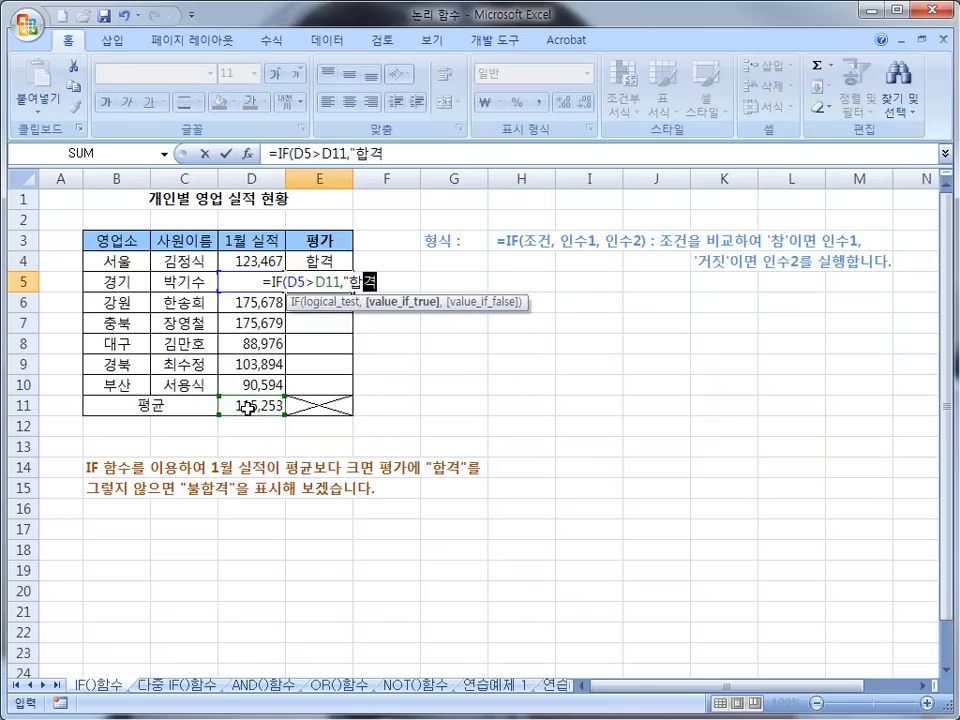
text(""QN)
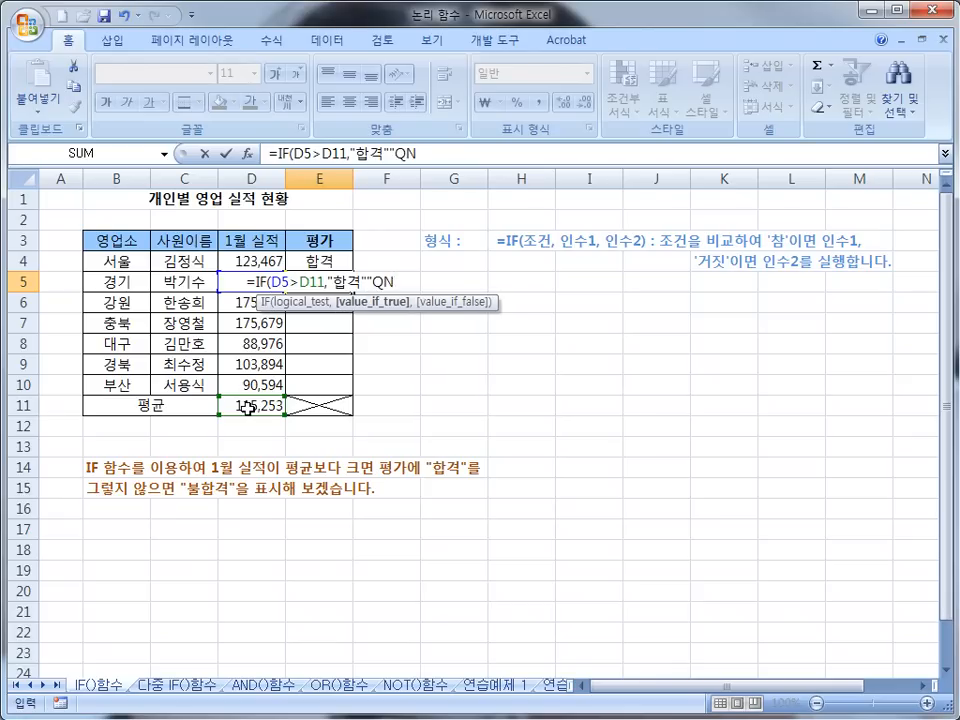
key(BackSpace)
key(BackSpace)
key(BackSpace)
text(,")
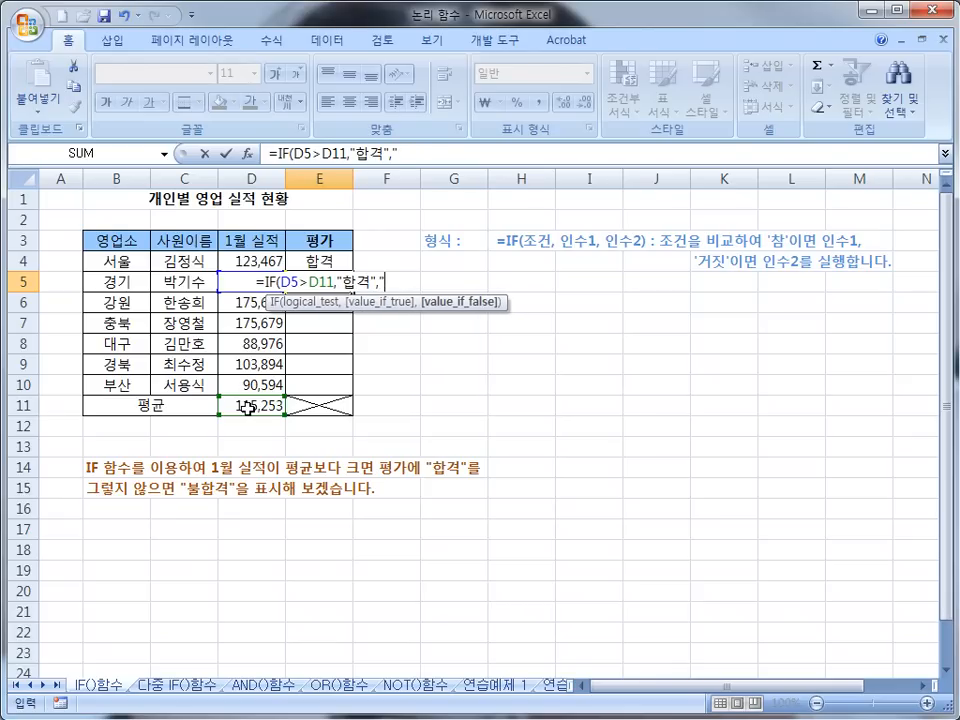
text(불합격"))
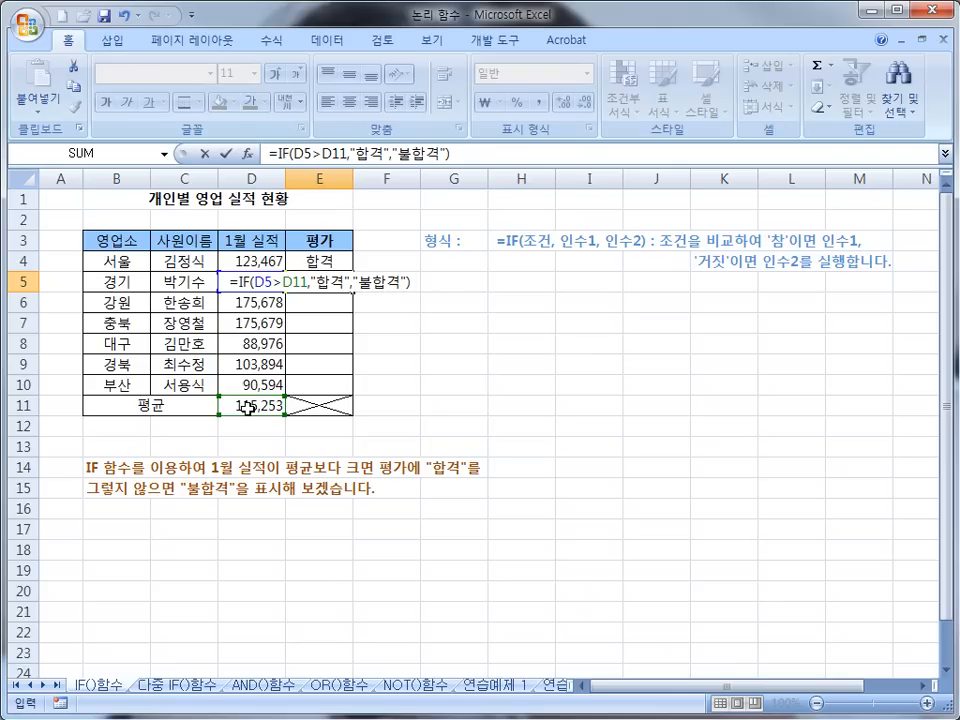
key(Return)
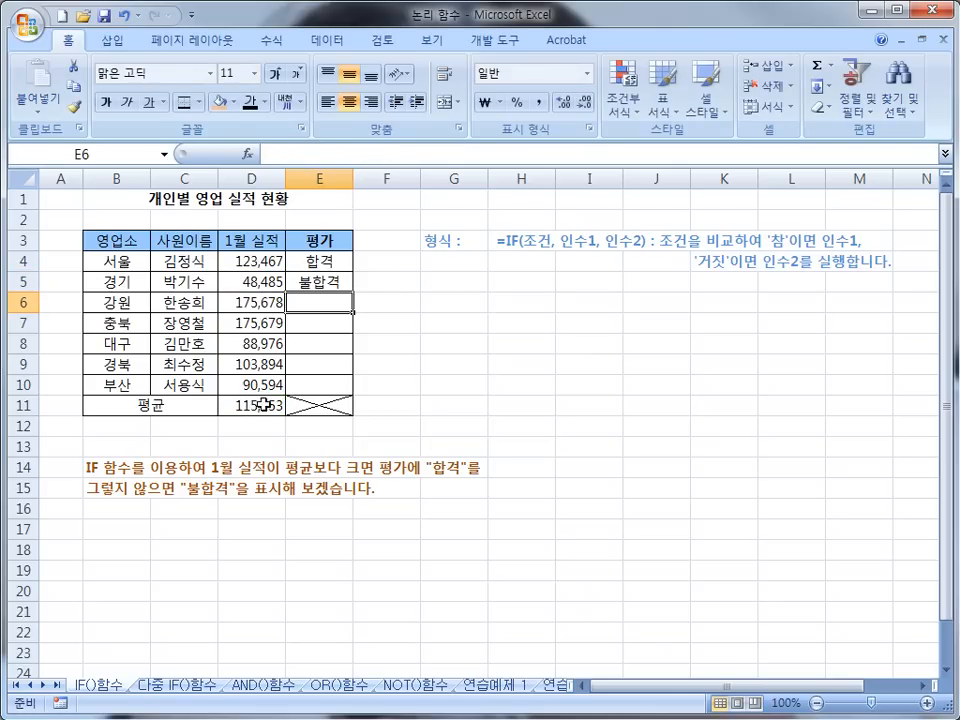
click(328, 278)
click(328, 265)
click(324, 283)
click(317, 302)
click(311, 322)
click(308, 343)
click(304, 364)
click(304, 384)
click(308, 364)
click(311, 343)
click(313, 324)
click(316, 303)
click(315, 321)
click(311, 341)
click(307, 389)
click(311, 363)
click(313, 342)
click(315, 300)
click(323, 279)
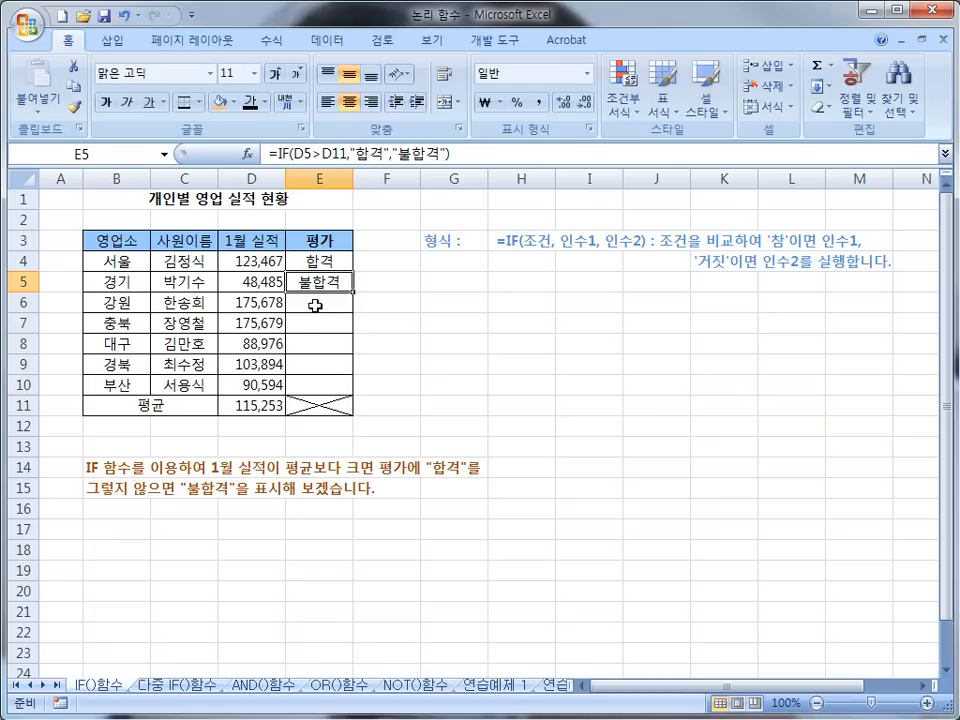
- Switch to the 다중 IF()함수 worksheet
click(178, 686)
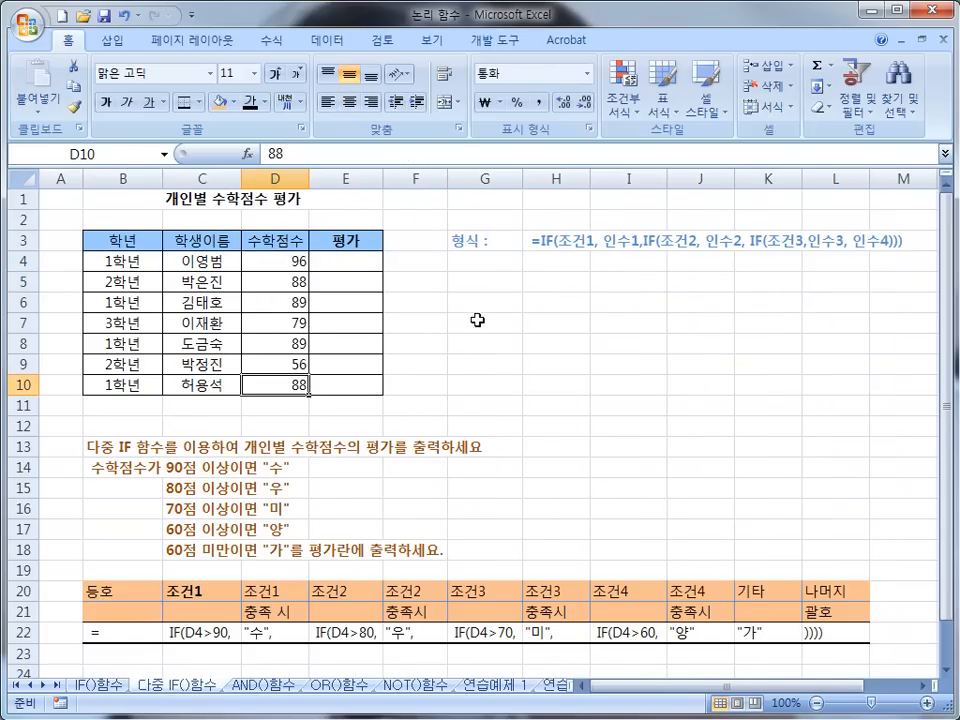
- Compare the nested IF syntax with the single IF syntax on the IF()함수 worksheet, returning to the 다중 IF()함수 worksheet
drag(443, 212, 912, 262)
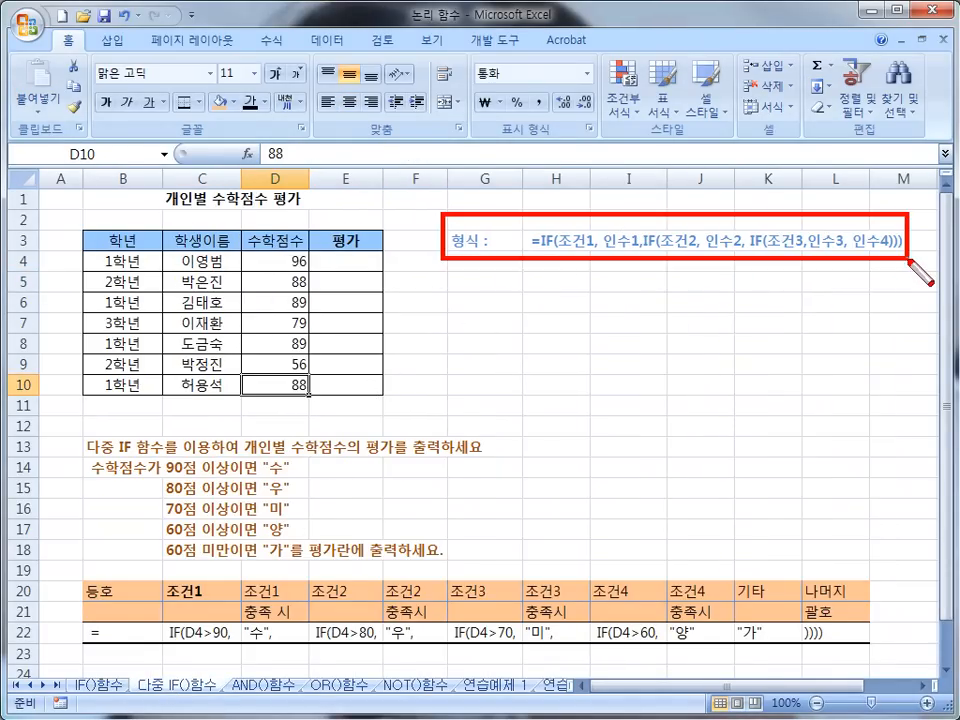
key(Escape)
click(108, 687)
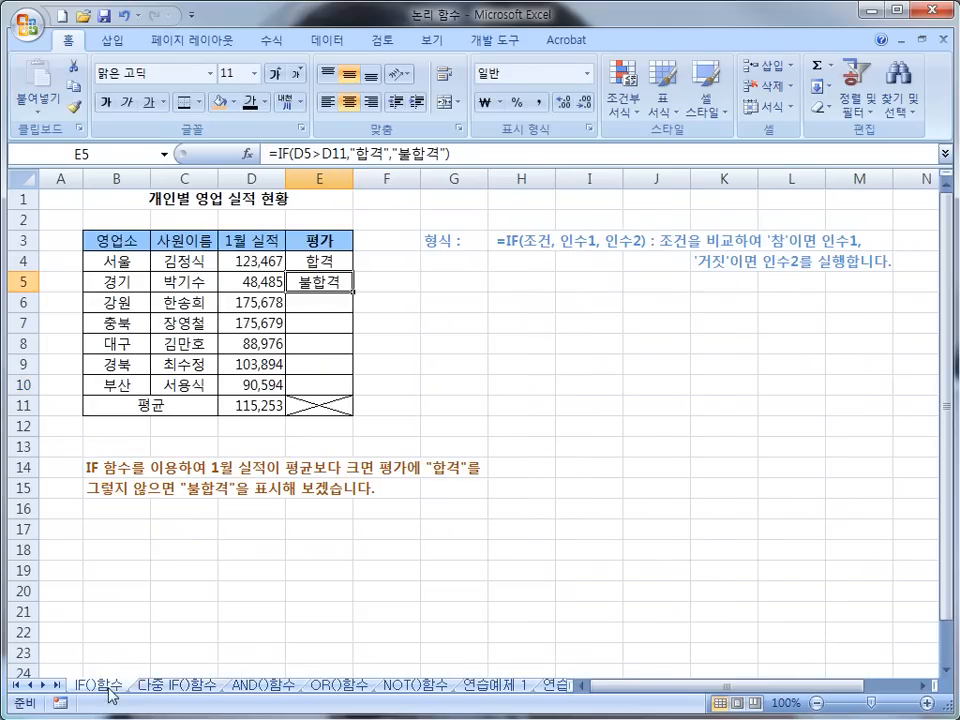
key(ctrl+shift+d)
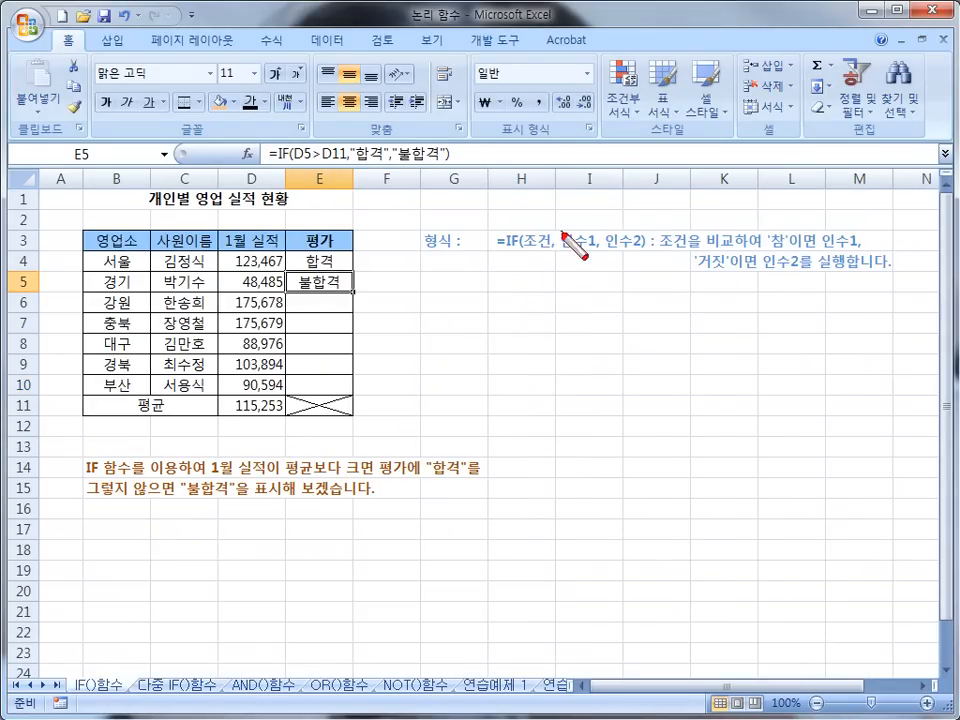
mouse_move(557, 227)
mouse_down()
mouse_move(604, 260)
mouse_move(641, 257)
mouse_up()
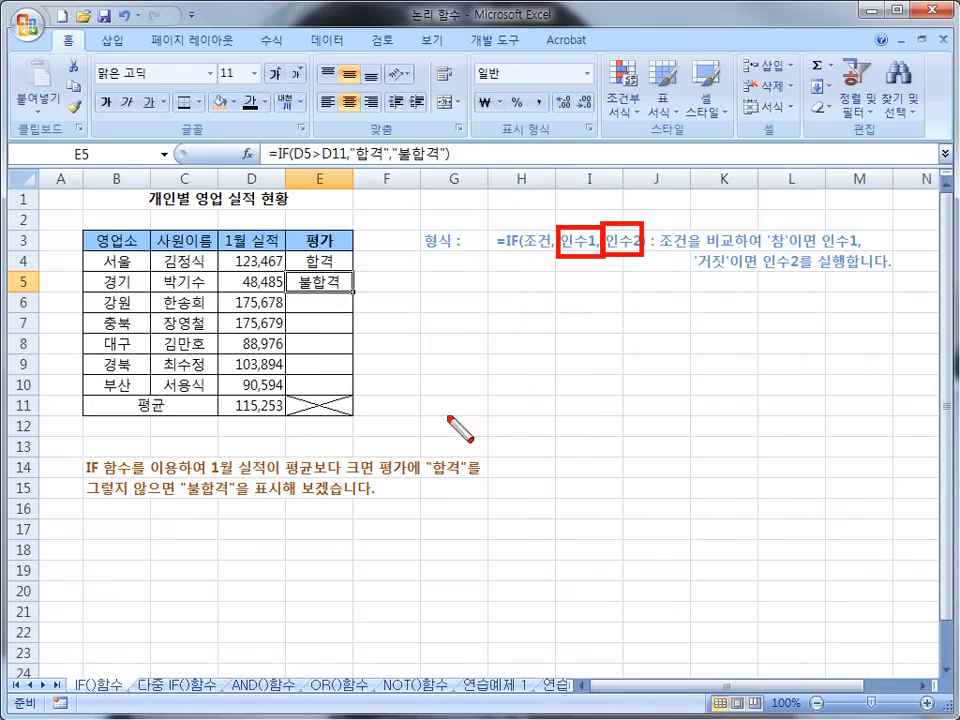
key(Escape)
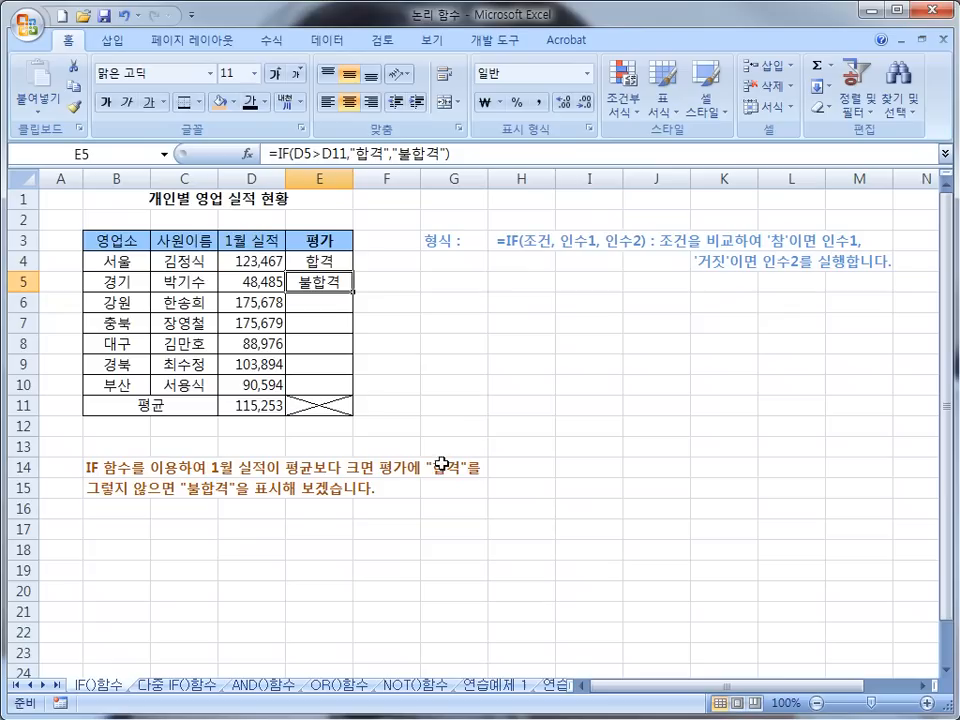
click(160, 687)
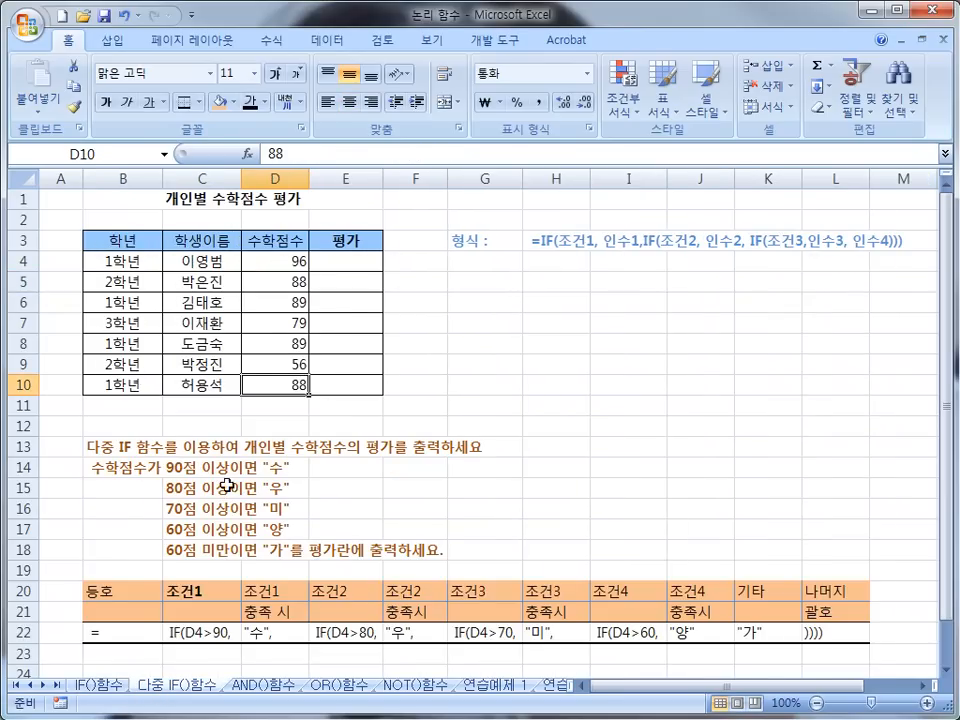
- Examine the grading criteria in rows 14 to 18, the nested IF syntax, and the formula breakdown in row 22
drag(257, 452, 303, 564)
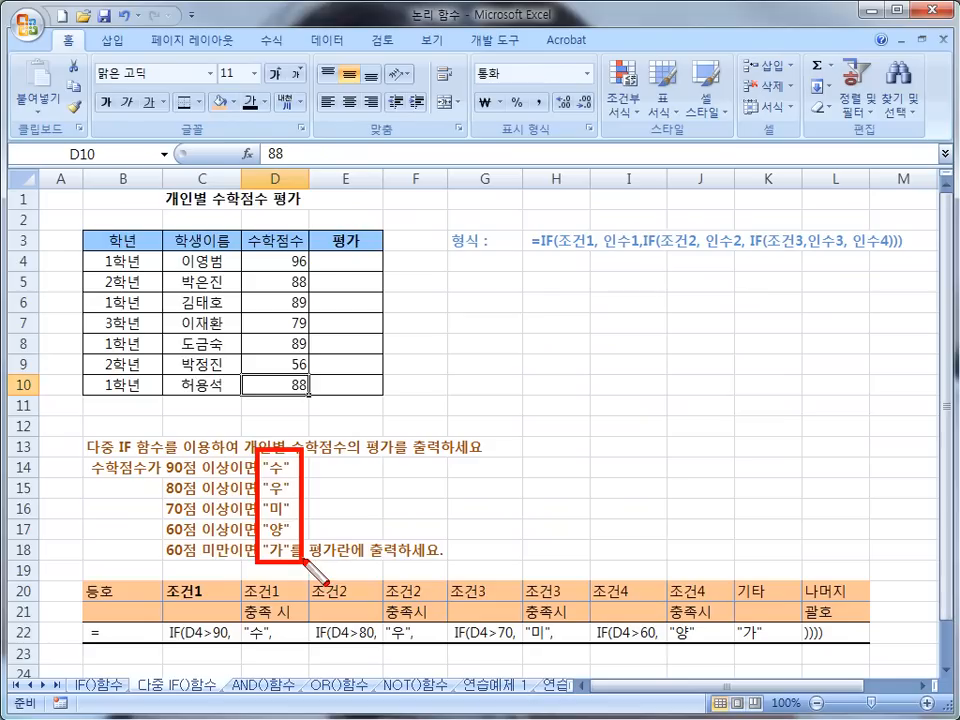
key(Escape)
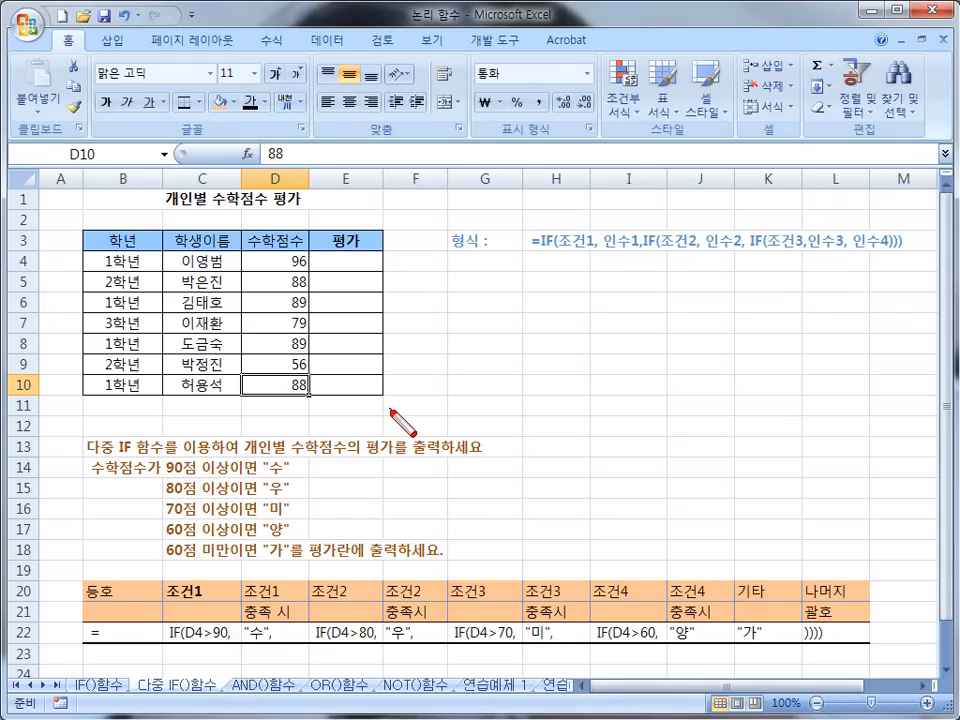
mouse_move(535, 228)
mouse_down()
mouse_move(598, 253)
mouse_move(606, 240)
mouse_move(640, 254)
mouse_move(875, 270)
mouse_move(907, 254)
mouse_up()
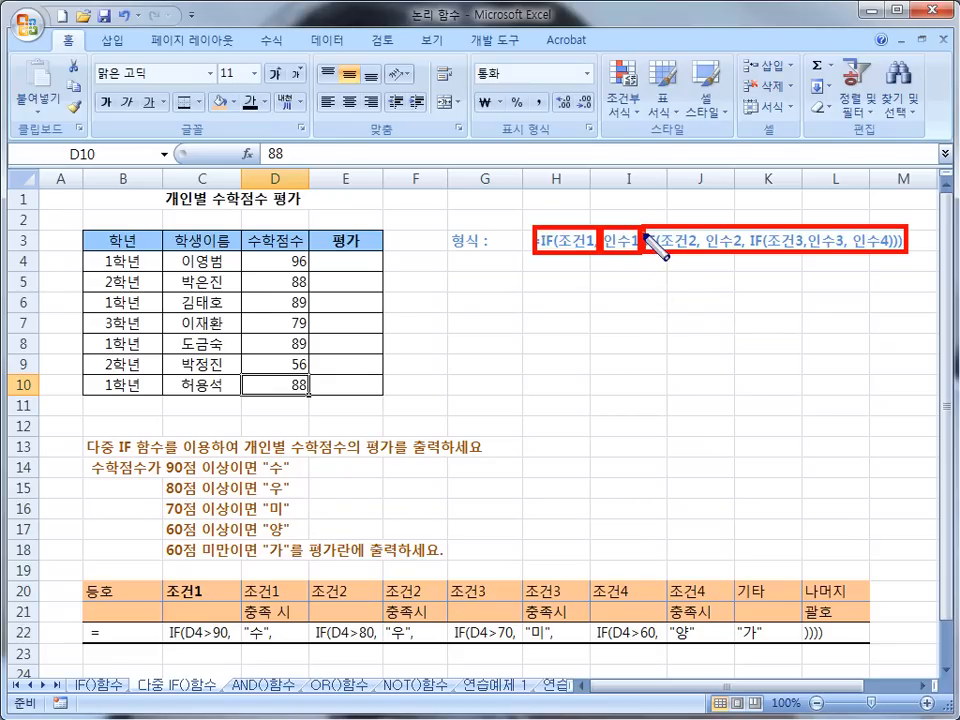
mouse_move(643, 233)
mouse_down()
mouse_move(700, 252)
mouse_move(746, 252)
mouse_move(756, 235)
mouse_move(909, 258)
mouse_up()
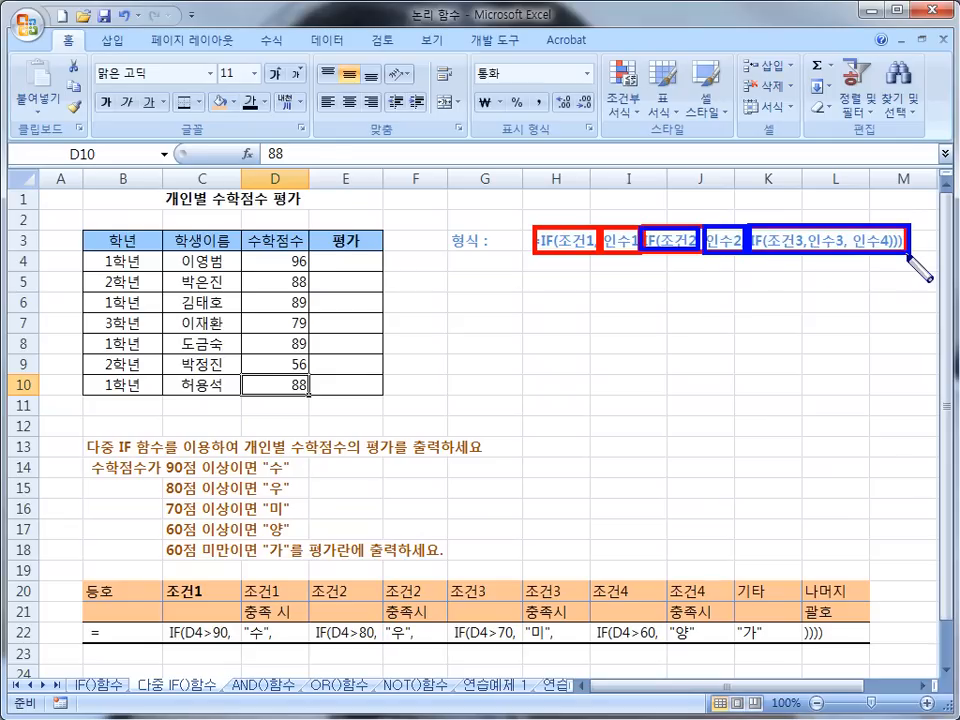
key(Escape)
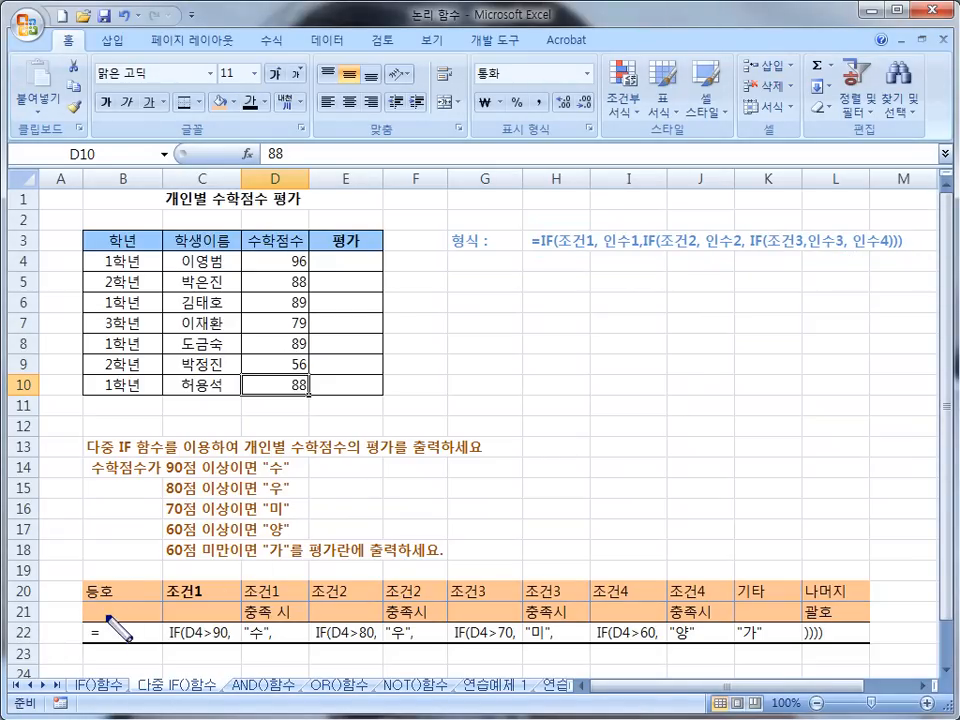
drag(661, 667, 877, 650)
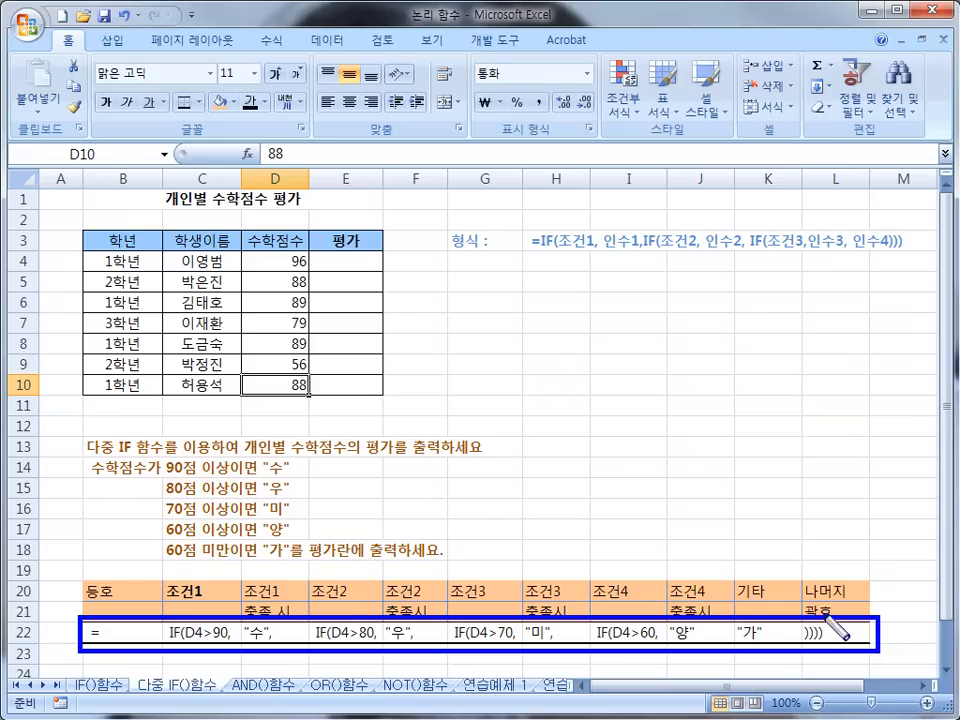
key(Escape)
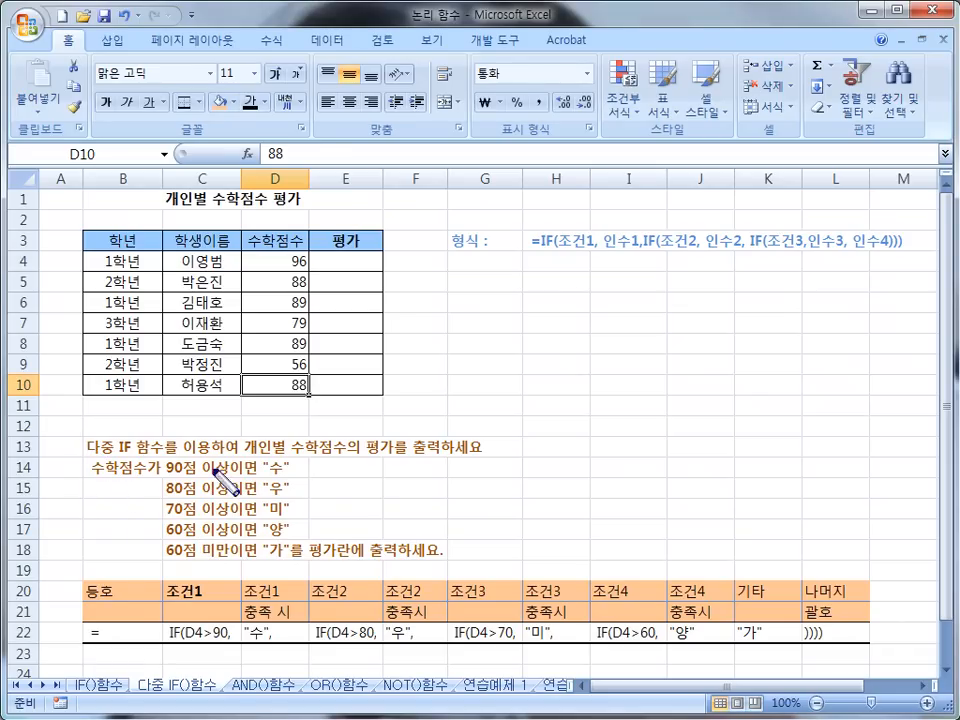
mouse_move(162, 452)
mouse_down()
mouse_move(325, 543)
mouse_move(300, 567)
mouse_up()
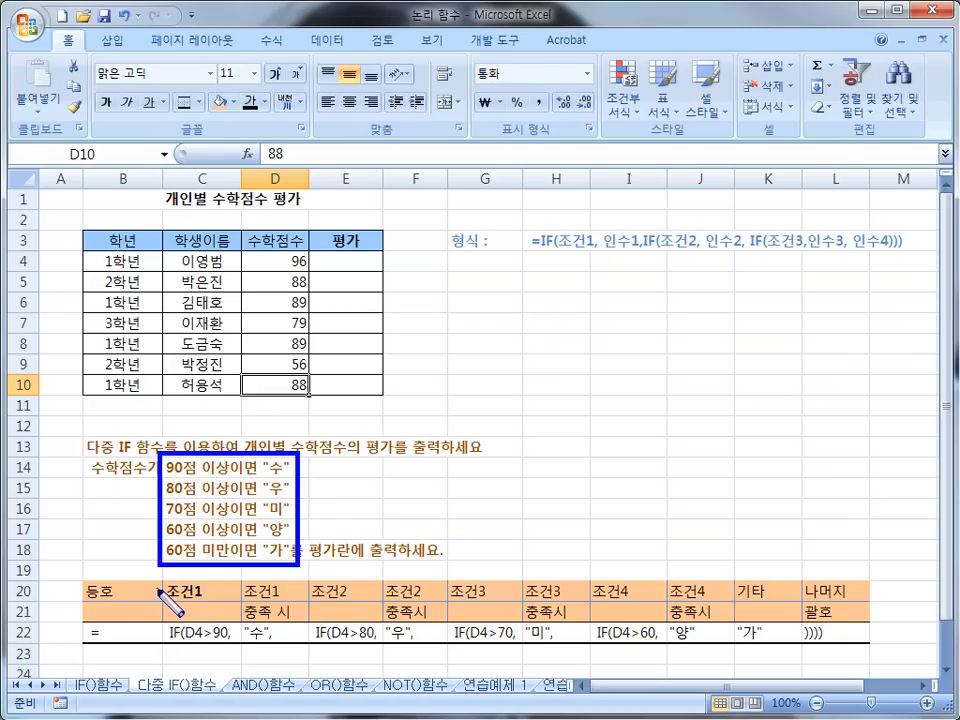
key(Escape)
key(ctrl+shift+d)
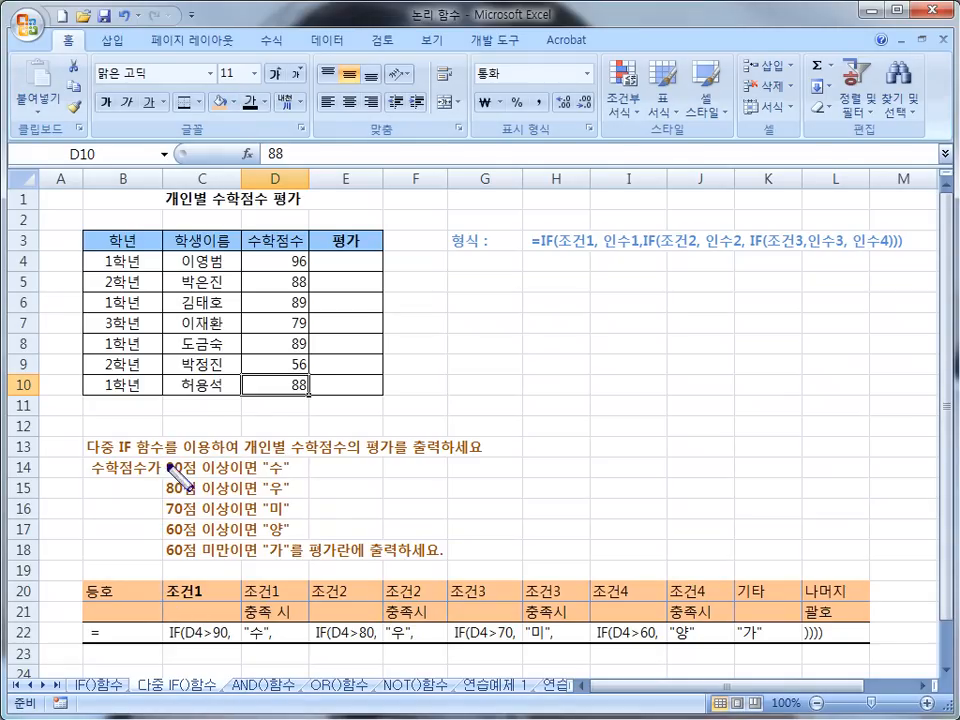
mouse_move(178, 457)
mouse_down()
mouse_move(208, 478)
mouse_move(291, 478)
mouse_up()
- Start an IF formula in cell E4 with the condition D4>90 and "수" as its true result
click(331, 260)
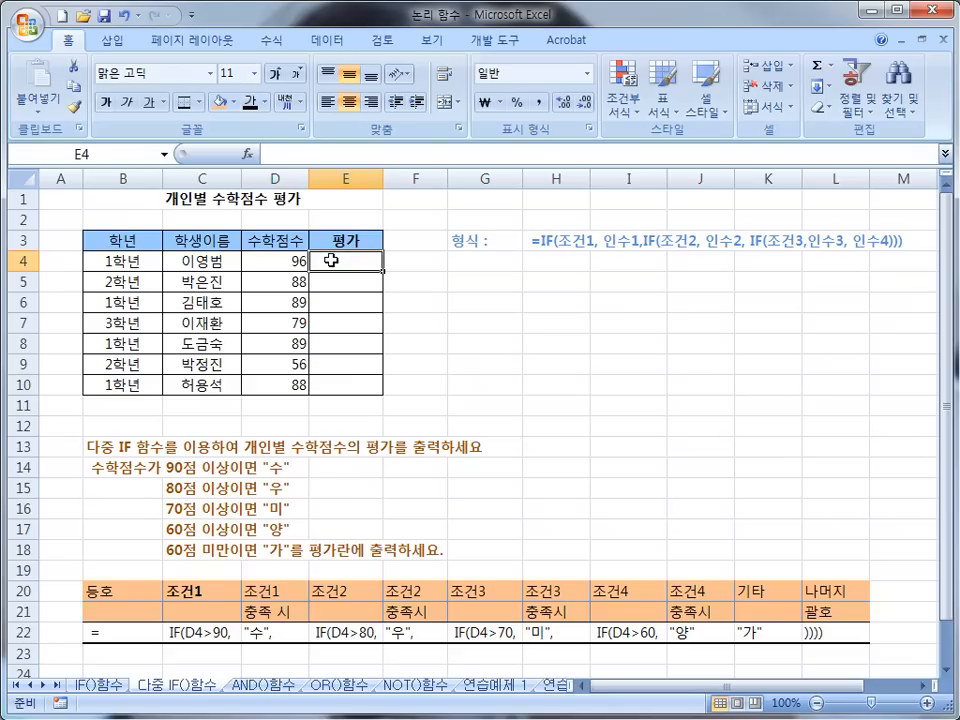
text(=IF)
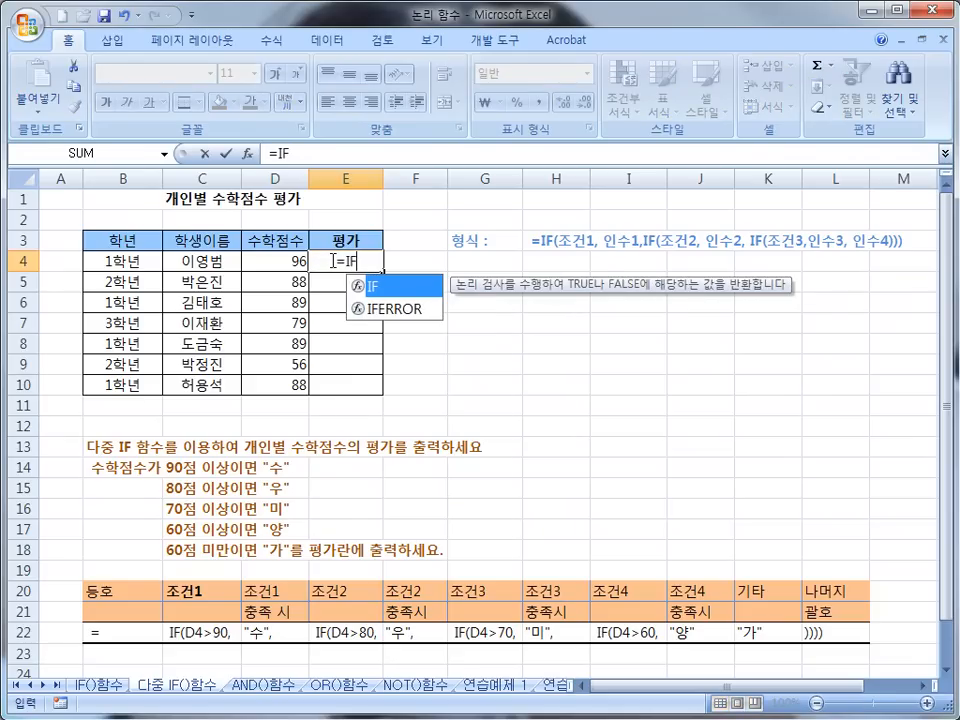
text(()
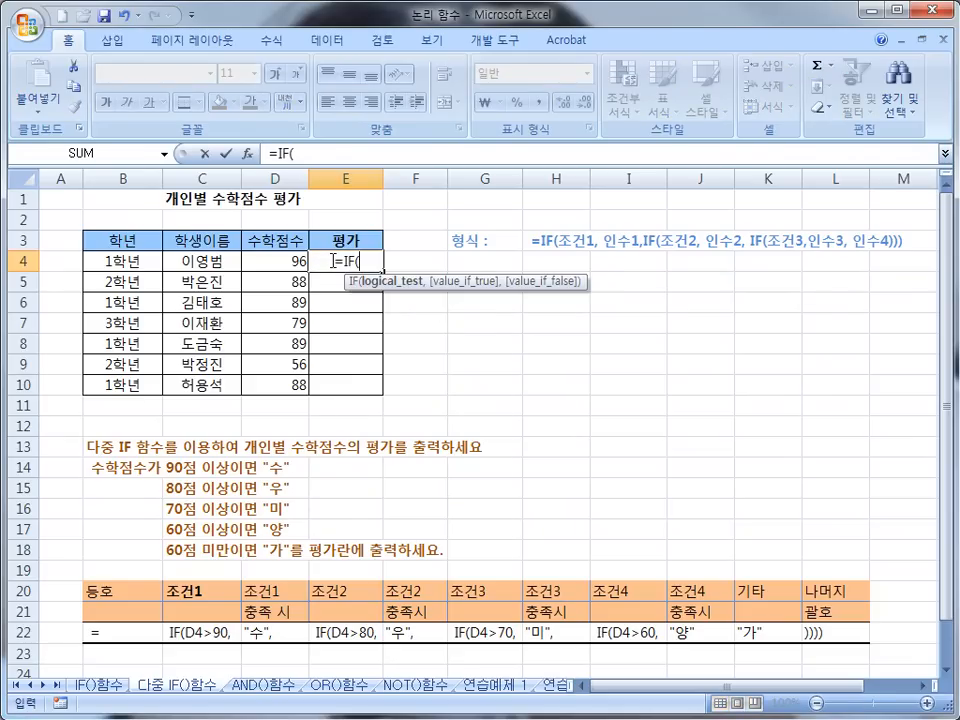
click(264, 261)
text(>90)
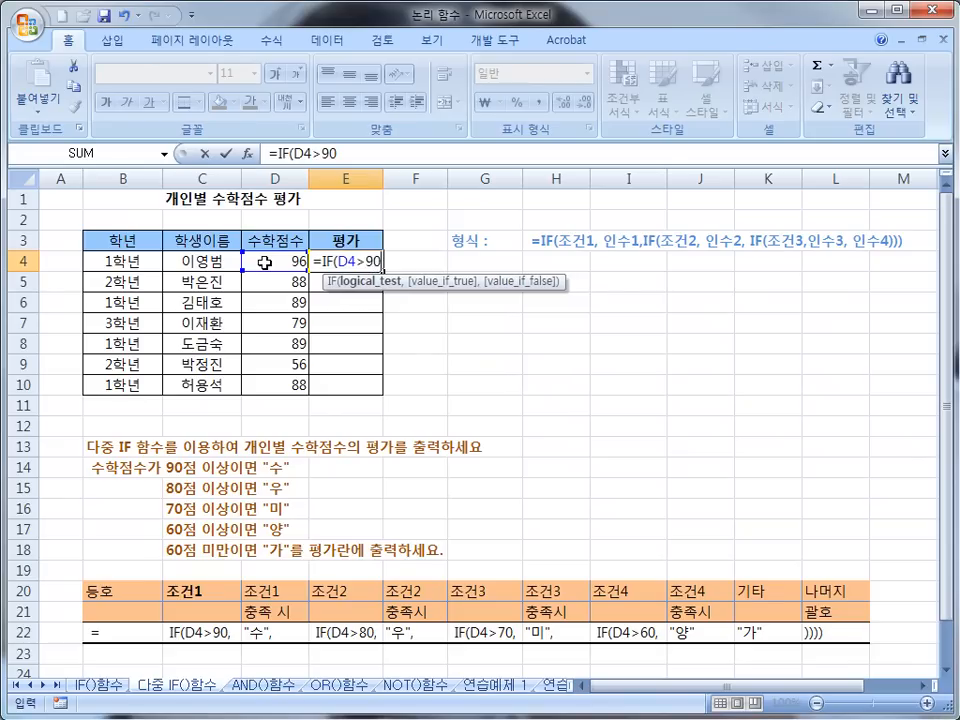
text(,"수)
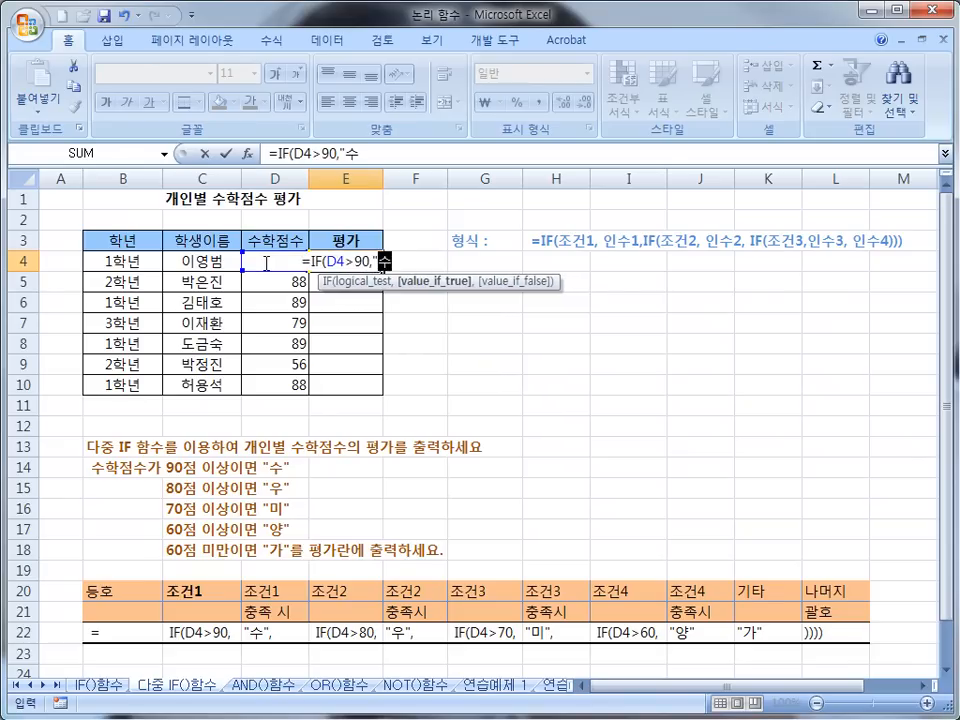
text(",)
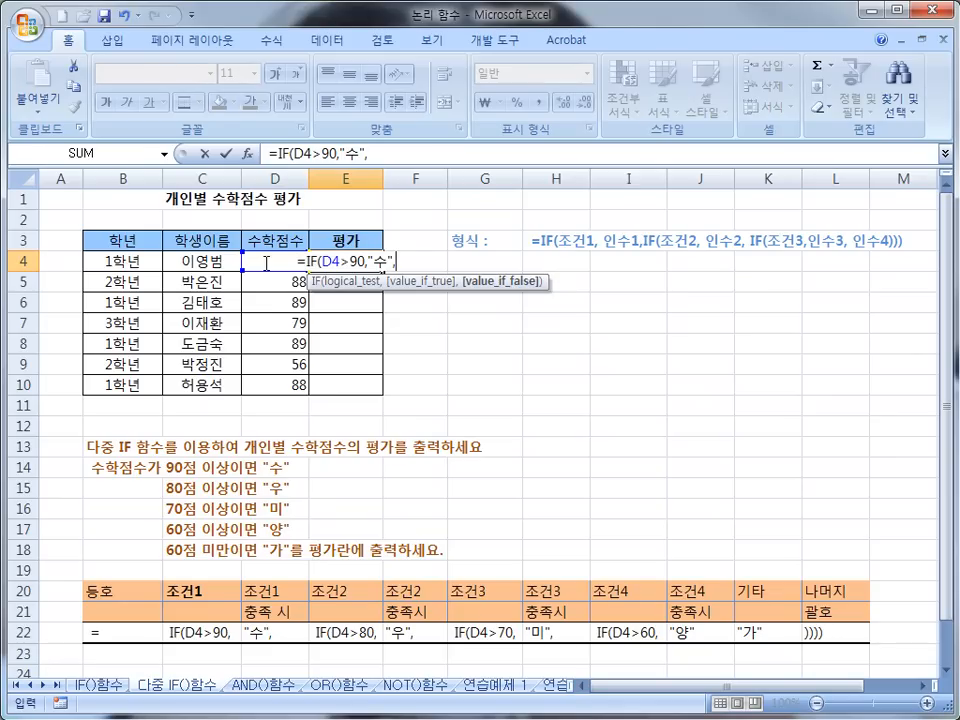
- Nest a second IF in the E4 formula with the condition D4>80 and "우" as its true result
text(IF)
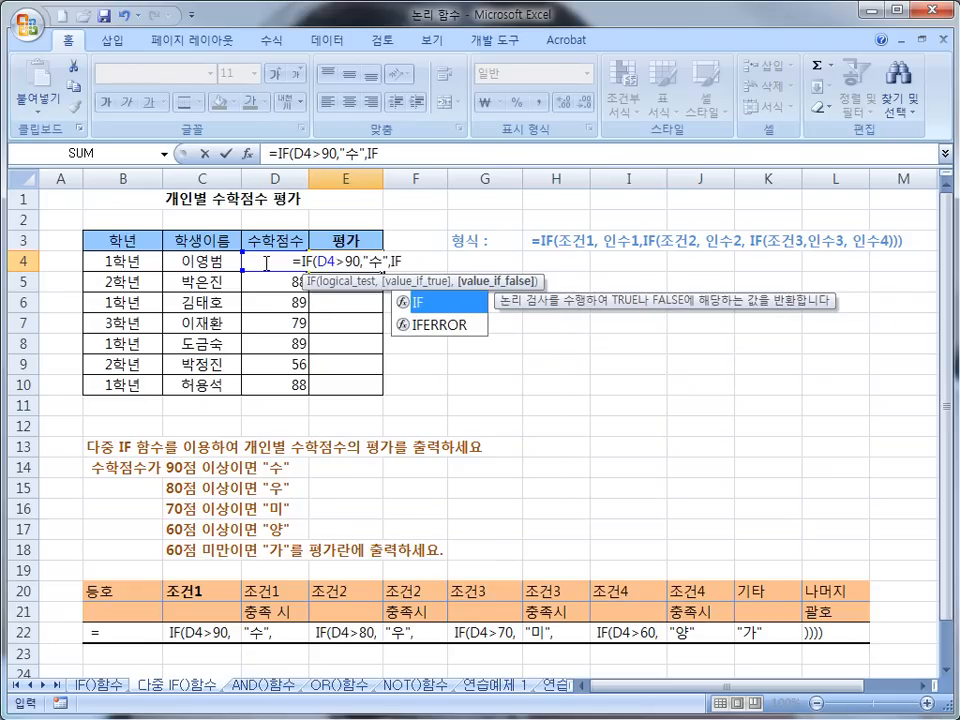
text(()
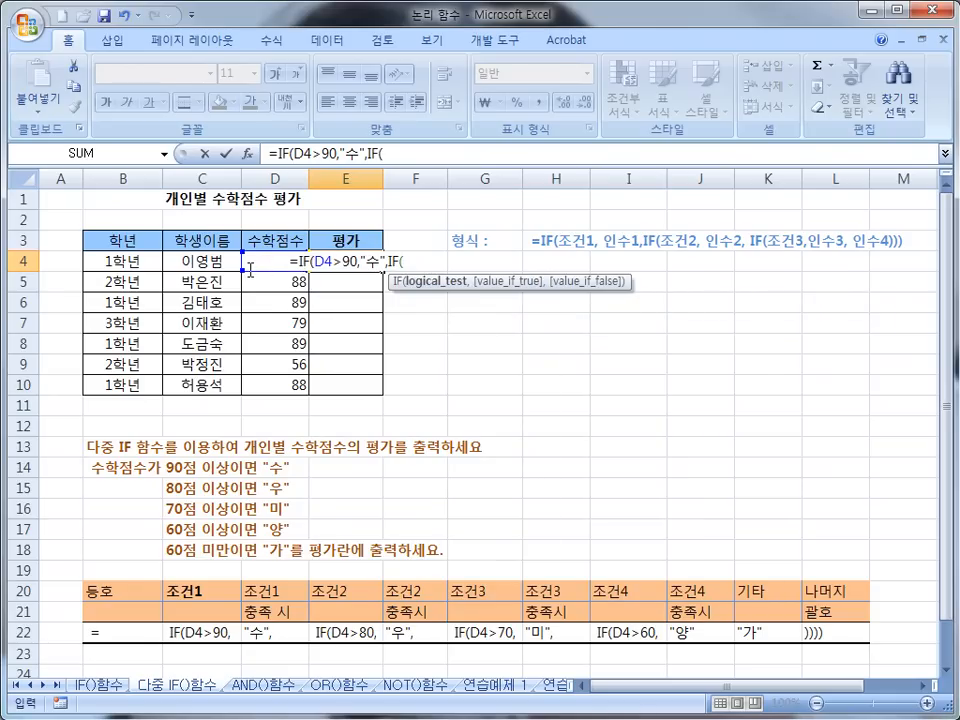
text(D)
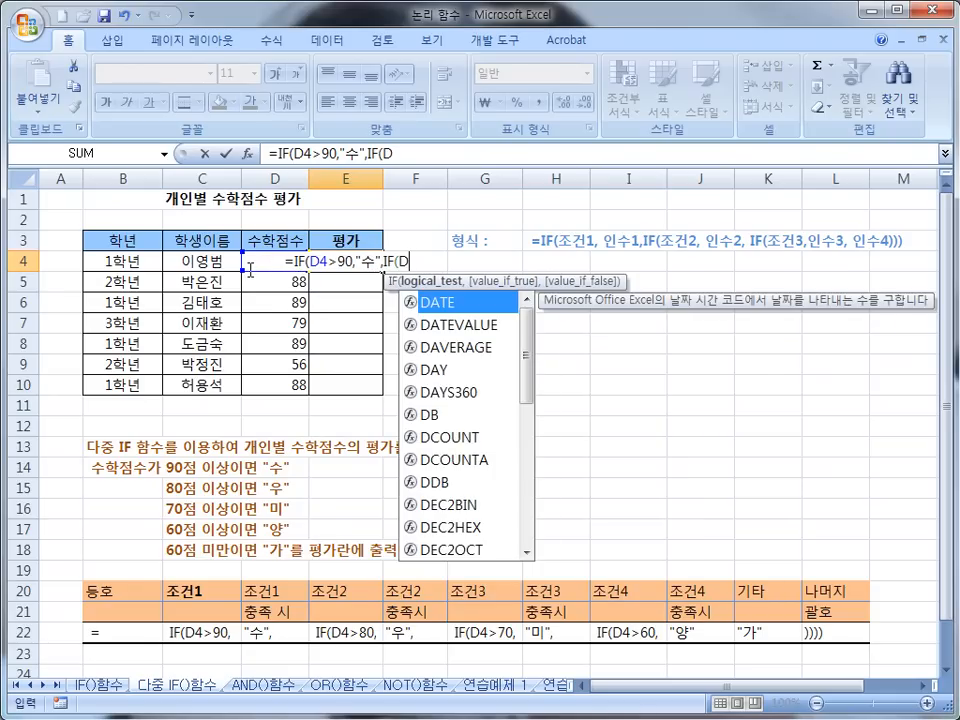
text(4>80)
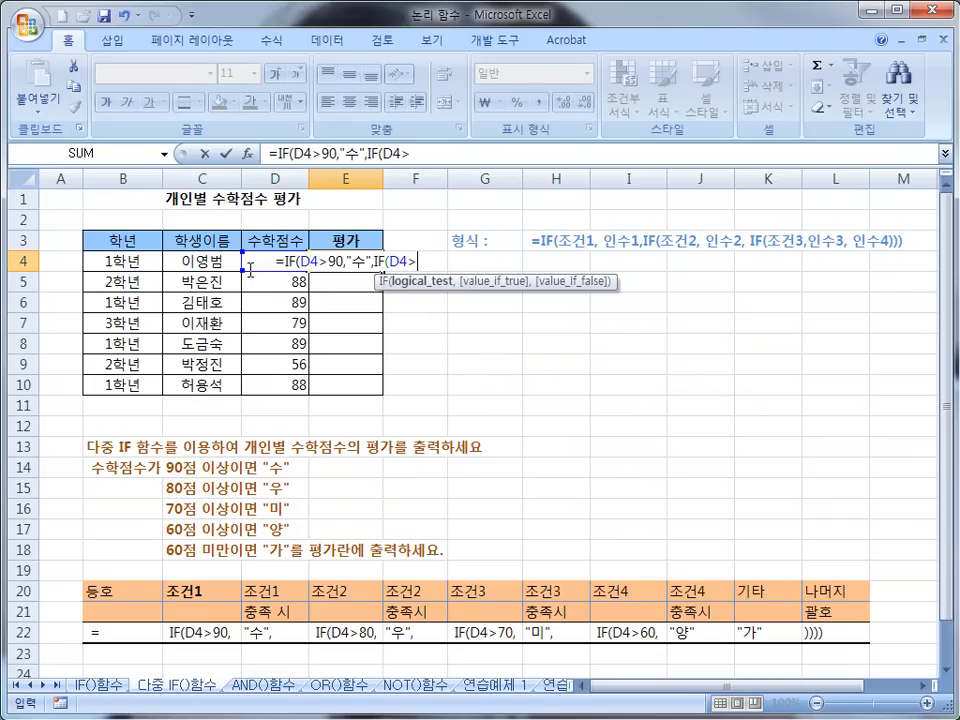
text(,")
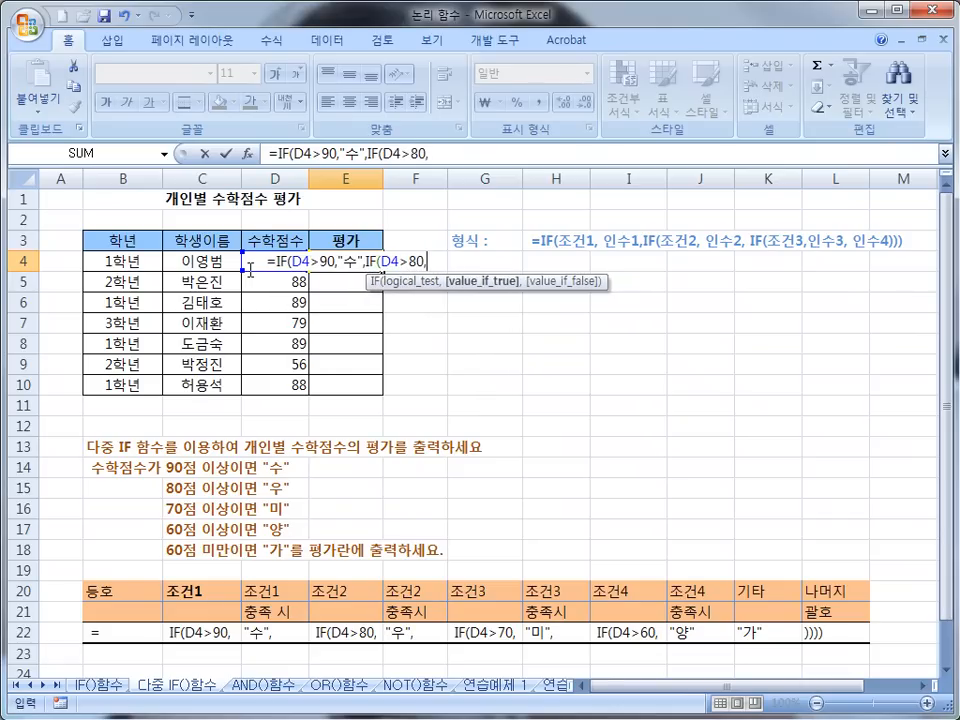
text(우",)
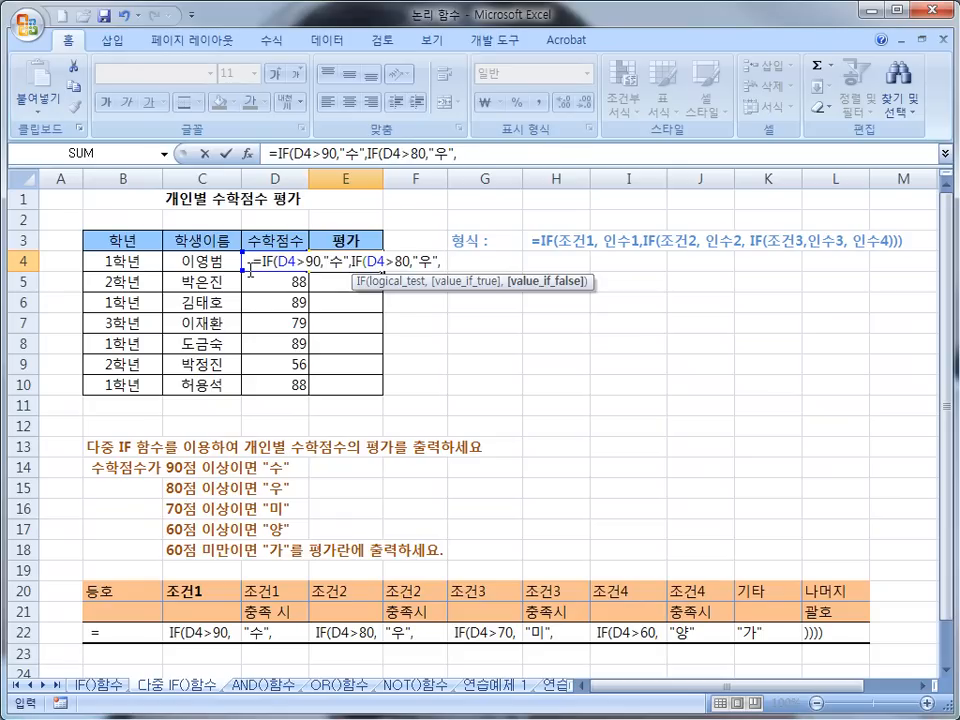
- Nest a third IF in the E4 formula with the condition D4>=70 and "미" as its true result
text(IF()
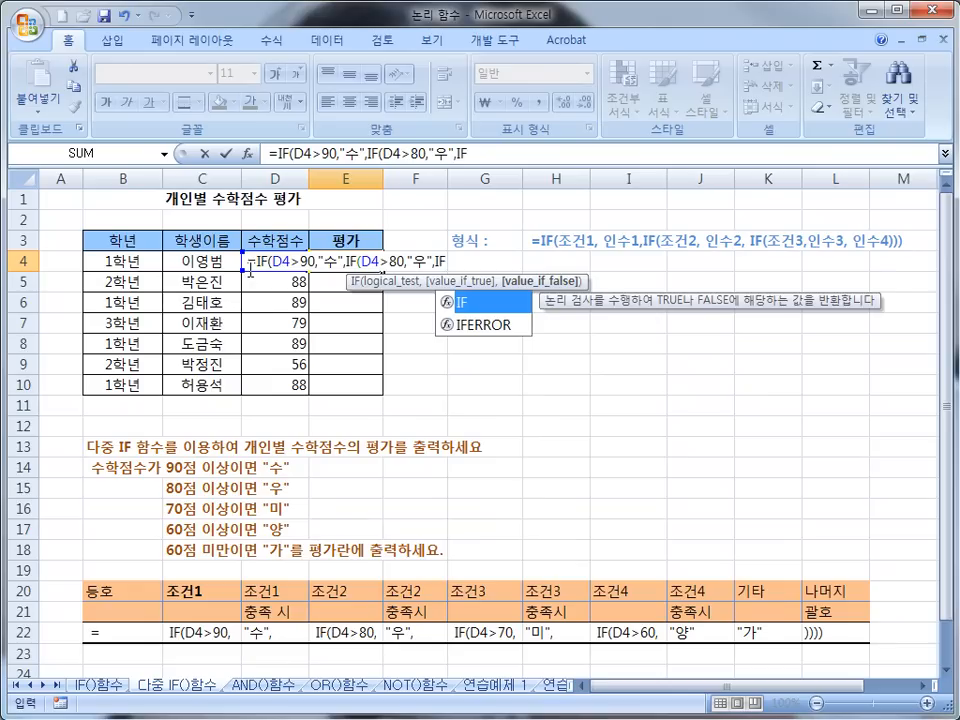
text(D4>)
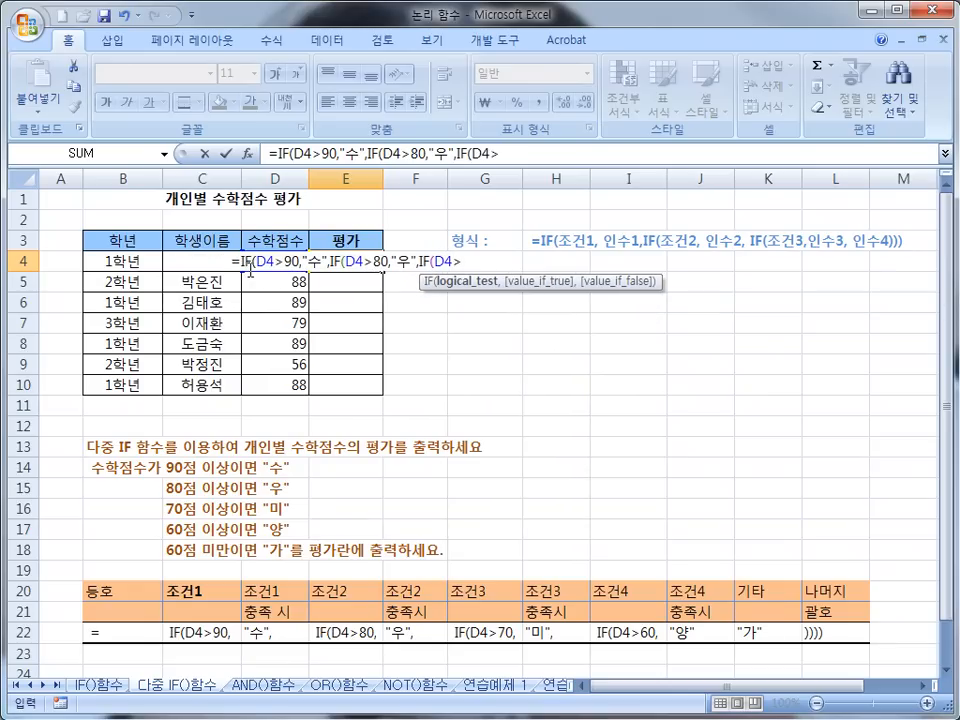
text(70)
key(BackSpace)
key(BackSpace)
key(BackSpace)
text(>=70,"AL)
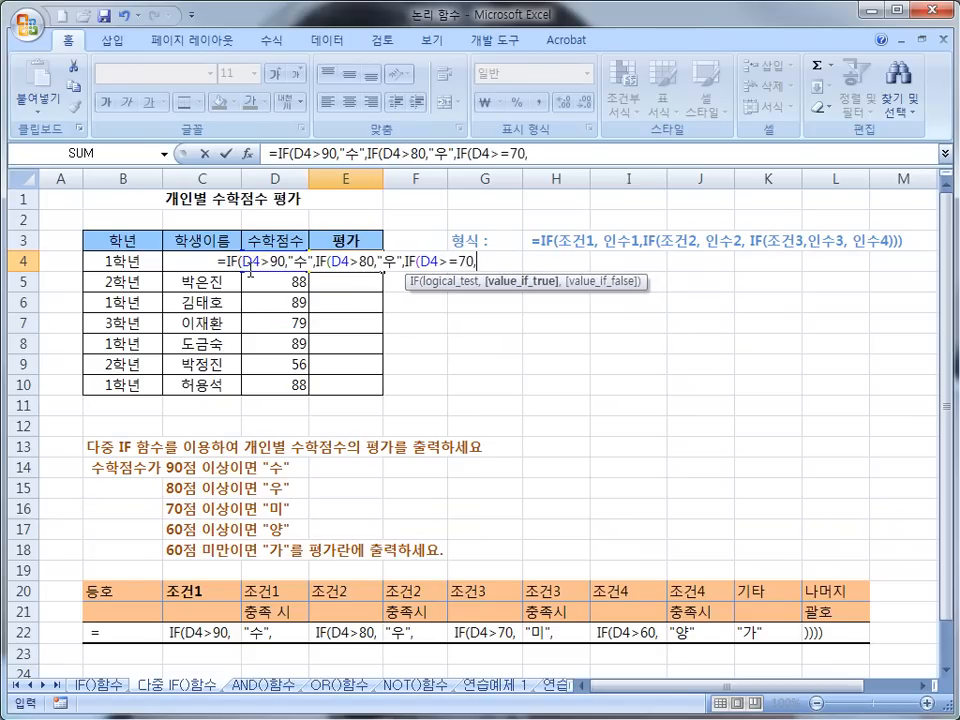
key(BackSpace)
key(BackSpace)
text(미",)
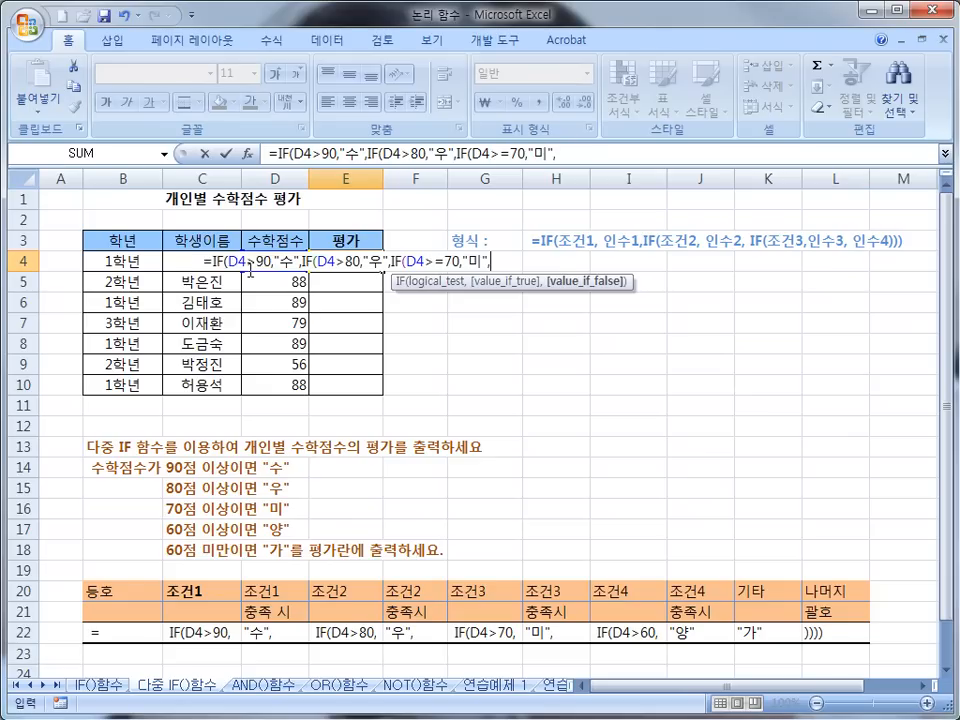
- Nest a fourth IF in the E4 formula with the condition D4>=60 and "양" as its true result
text(IF)
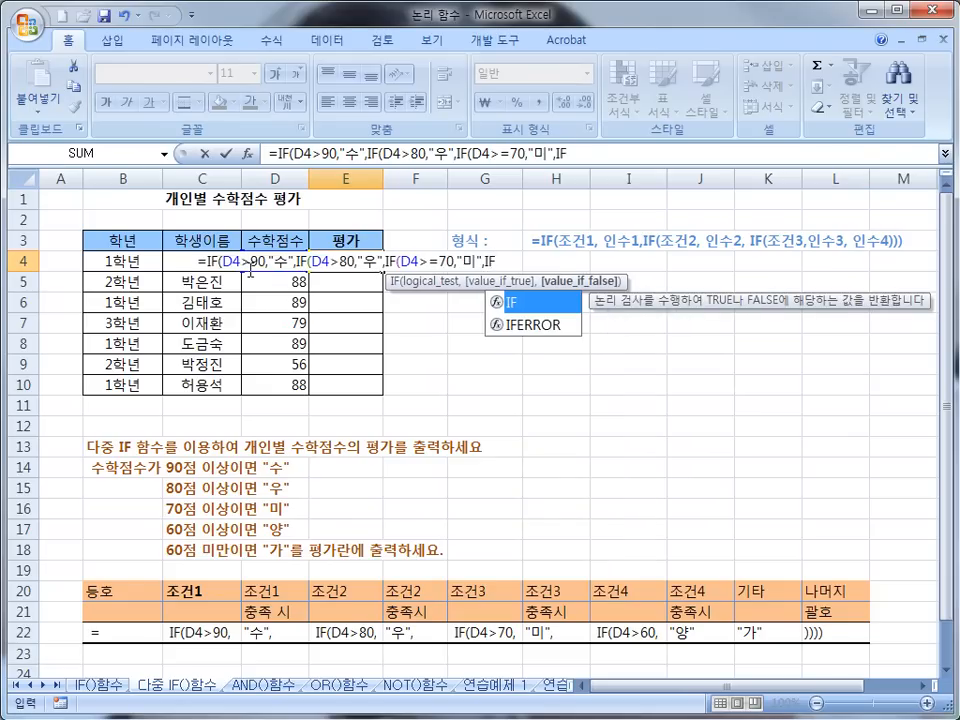
text(()
text(ㅇ4)
key(BackSpace)
key(BackSpace)
text(D4>=)
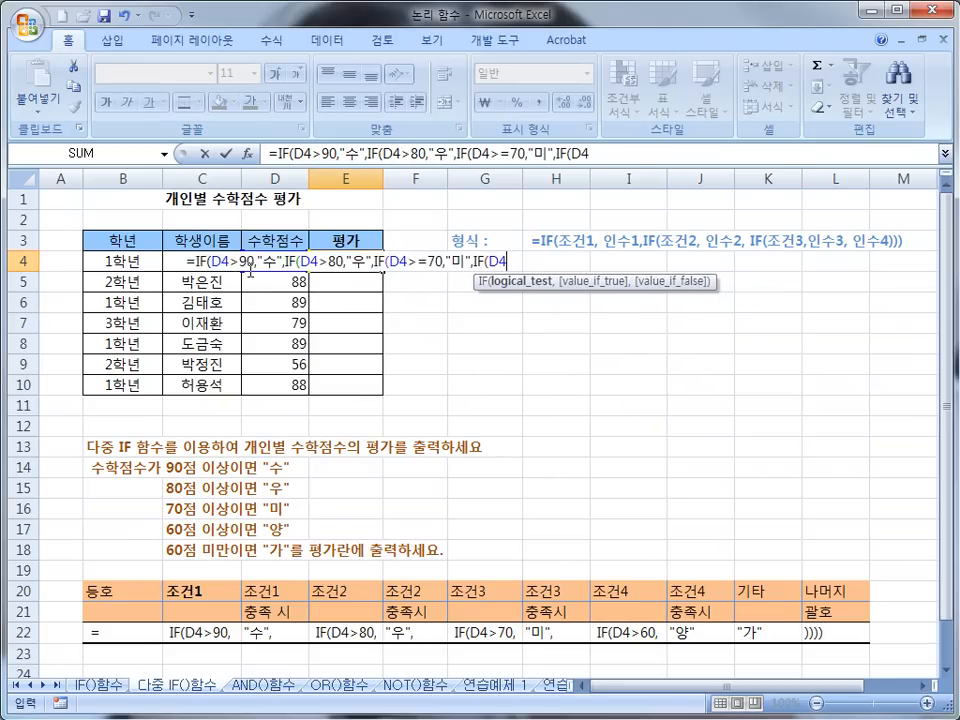
text(60)
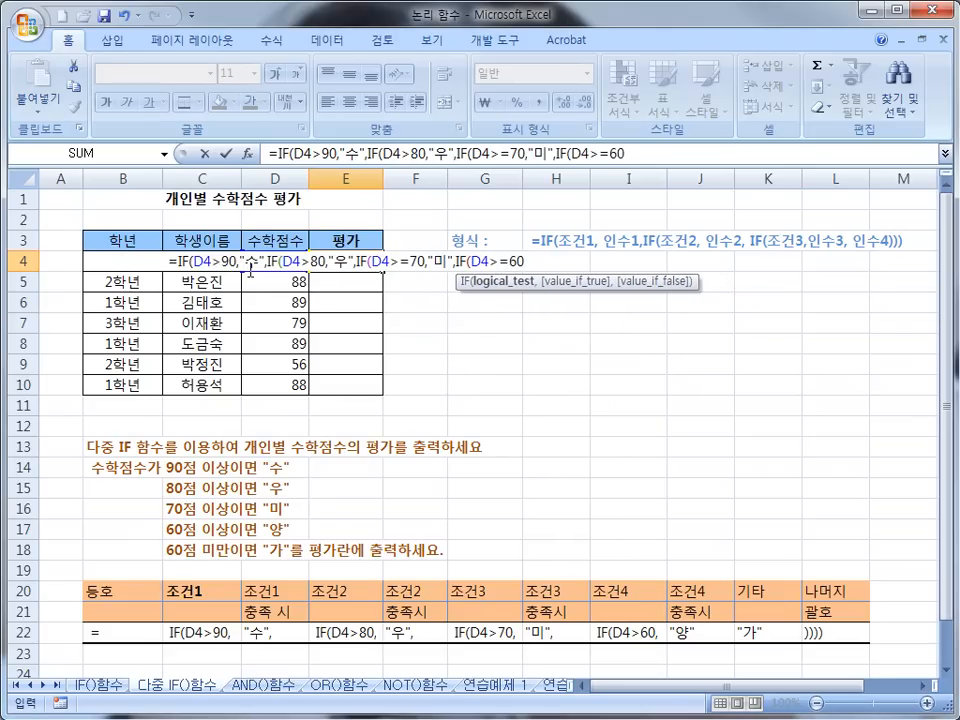
text(,"야ㅇ",)
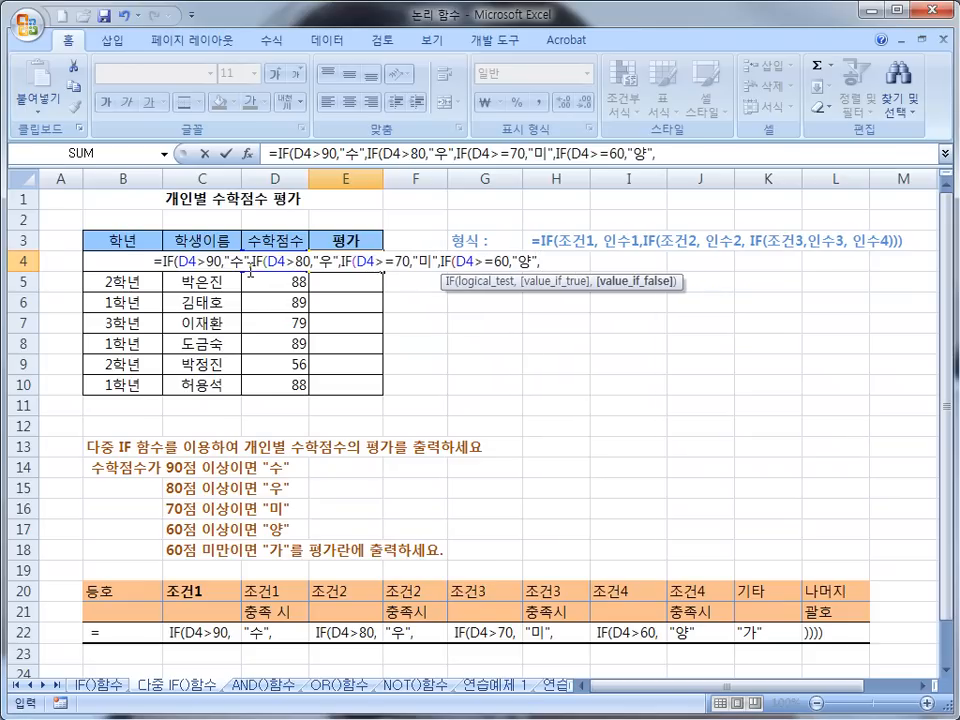
- Add "가" as the final false result in the E4 formula and close all four nested IFs
text("가)
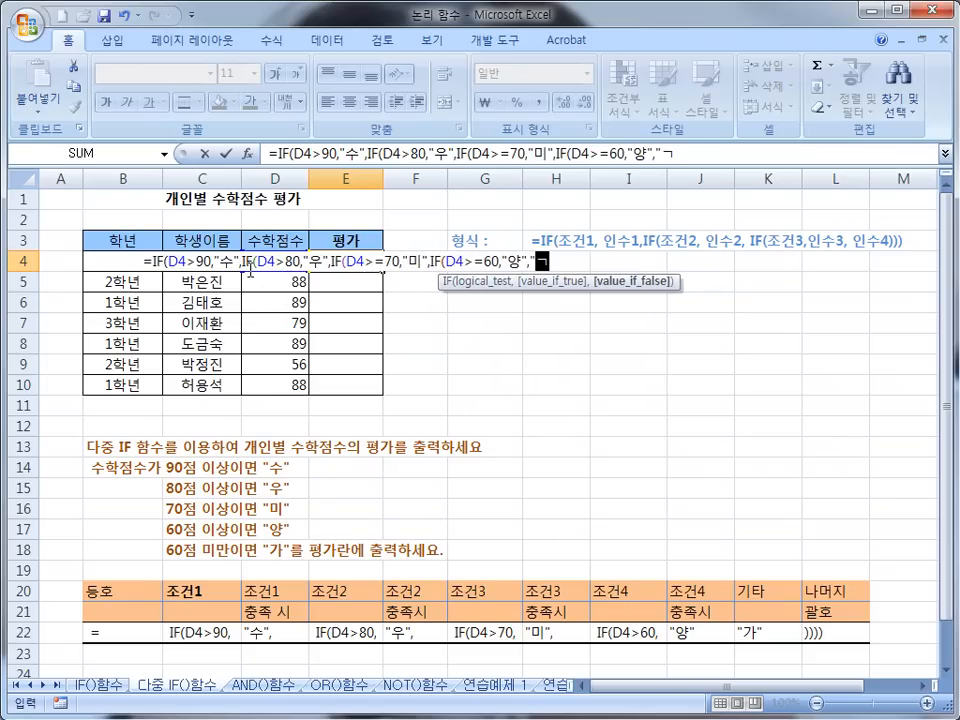
text(")
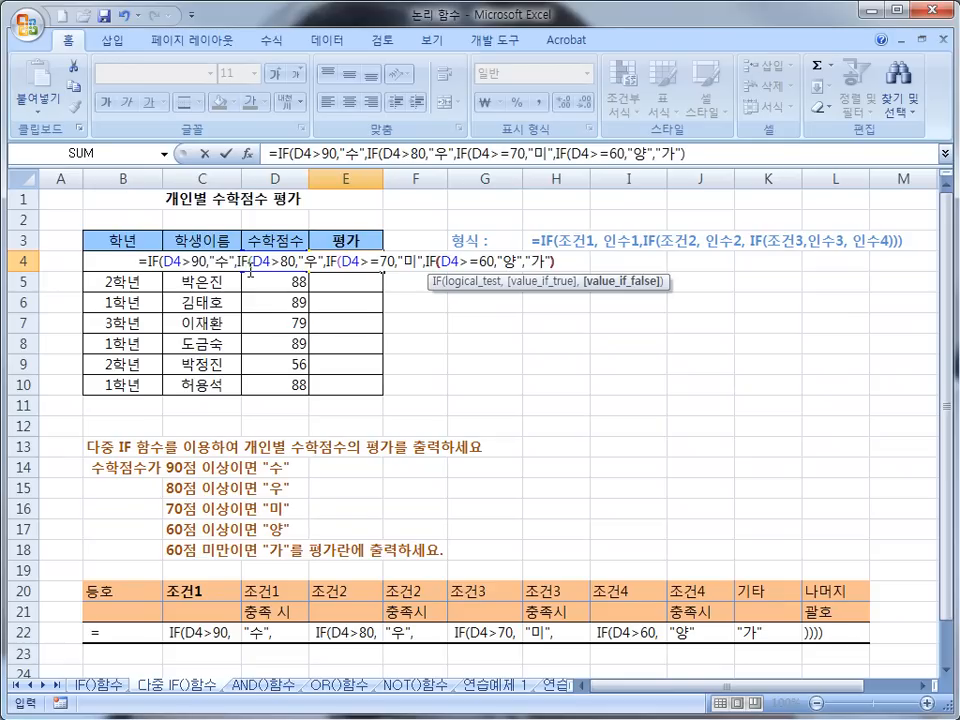
text()))))
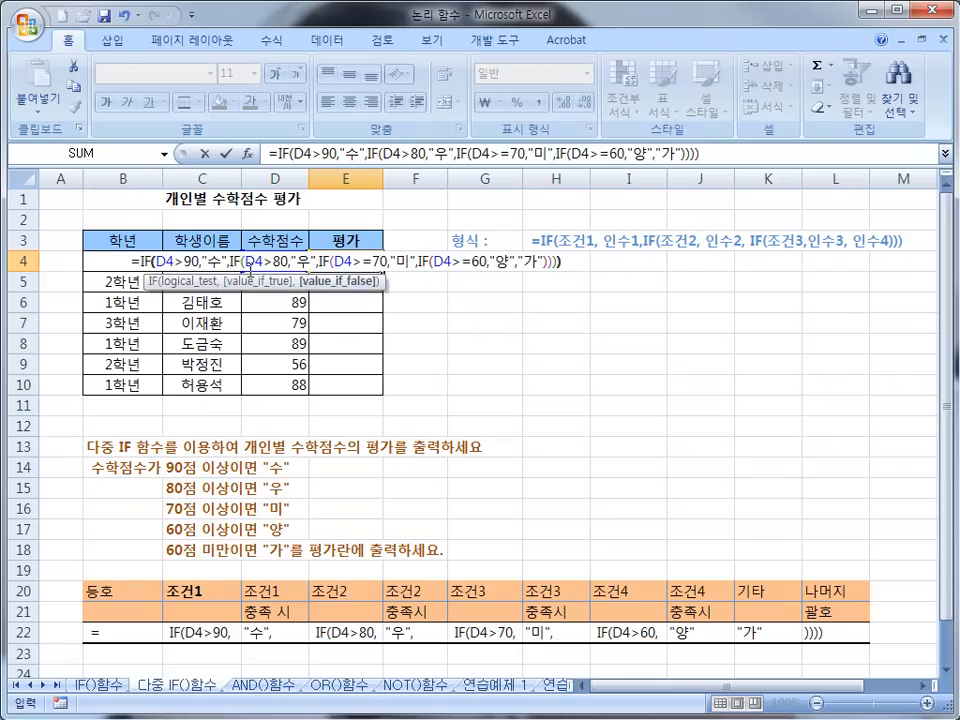
- Change the first two conditions in the E4 formula to D4>=90 and D4>=80, and enter the formula
click(272, 261)
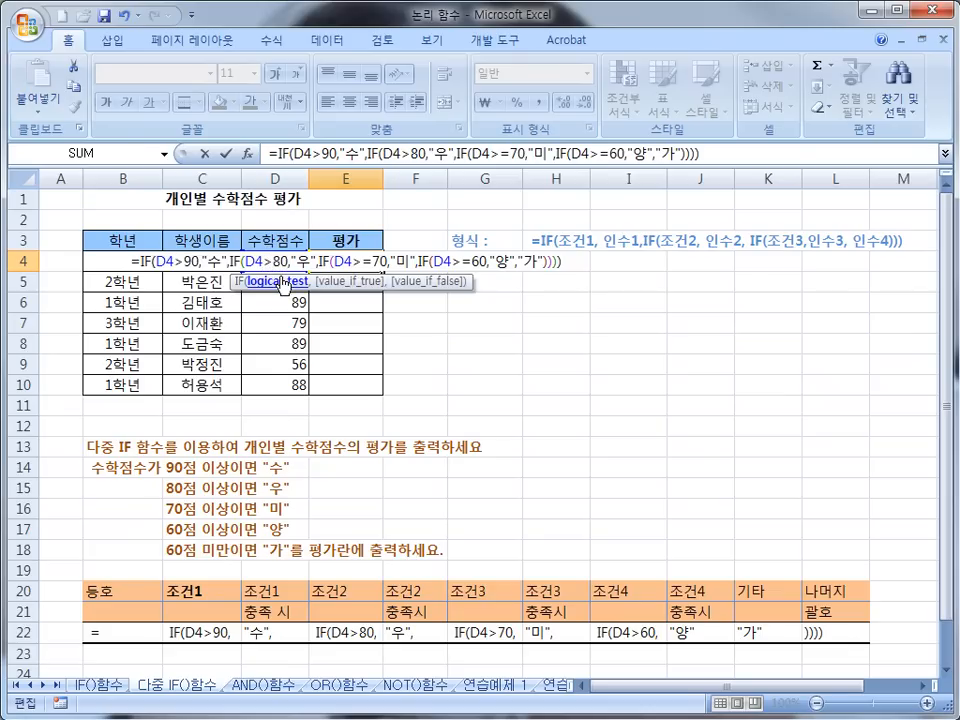
text(=)
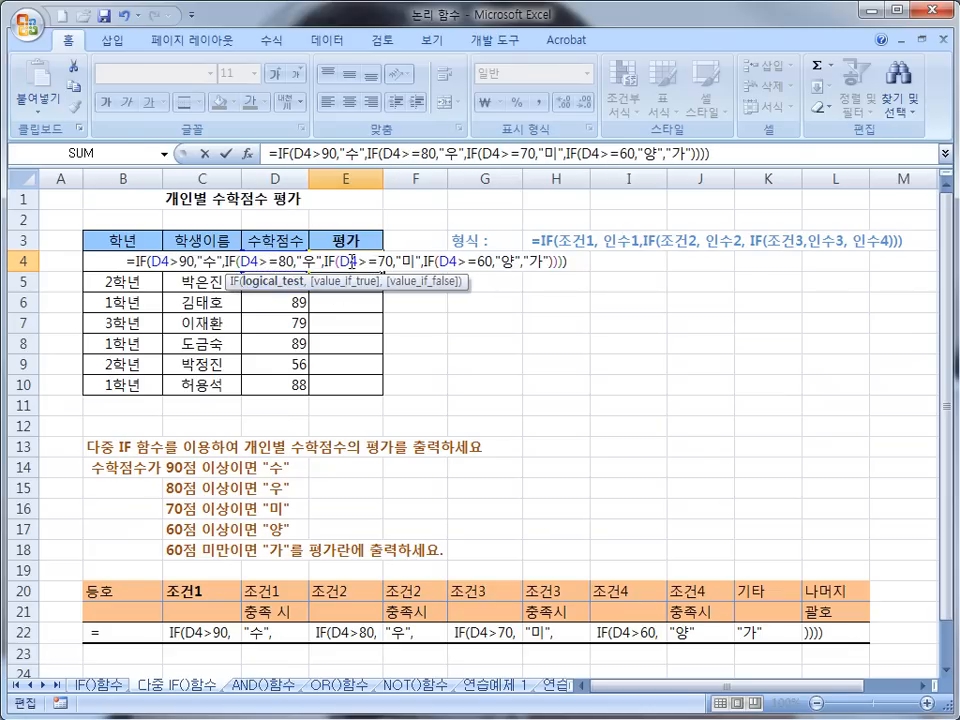
click(178, 263)
text(=)
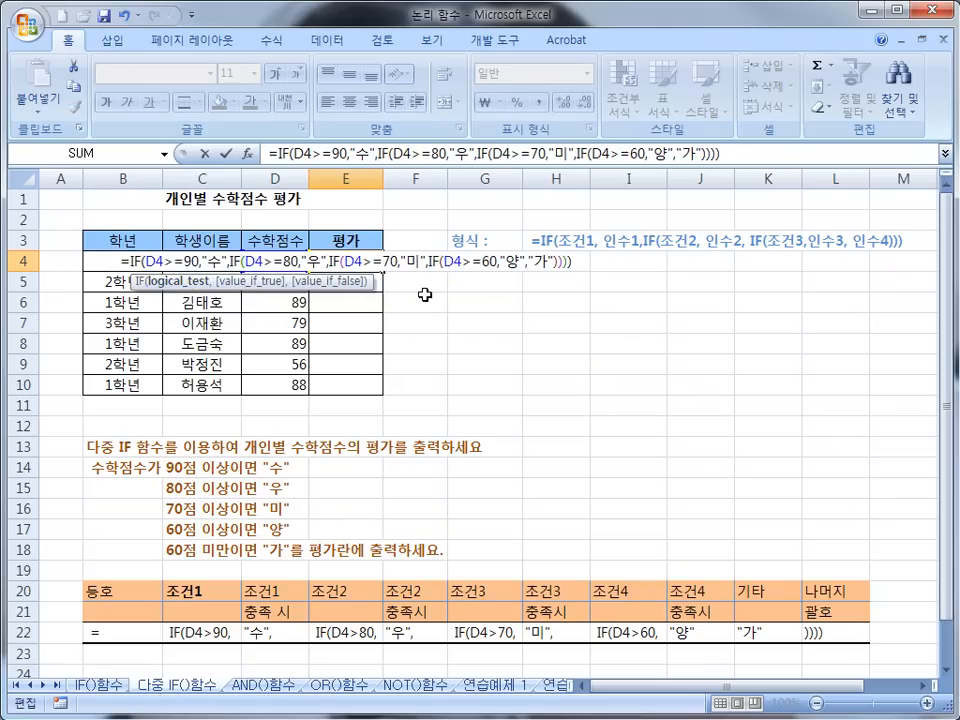
key(Return)
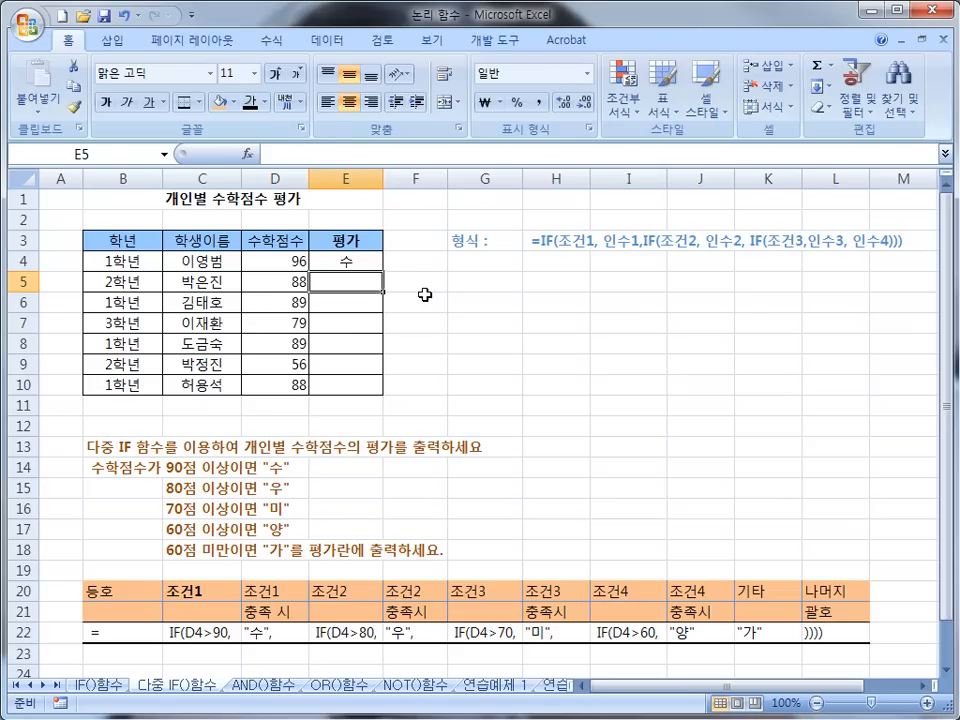
- Start an IF formula in cell E5 with the condition D5>=90
double_click(352, 283)
text(=IF()
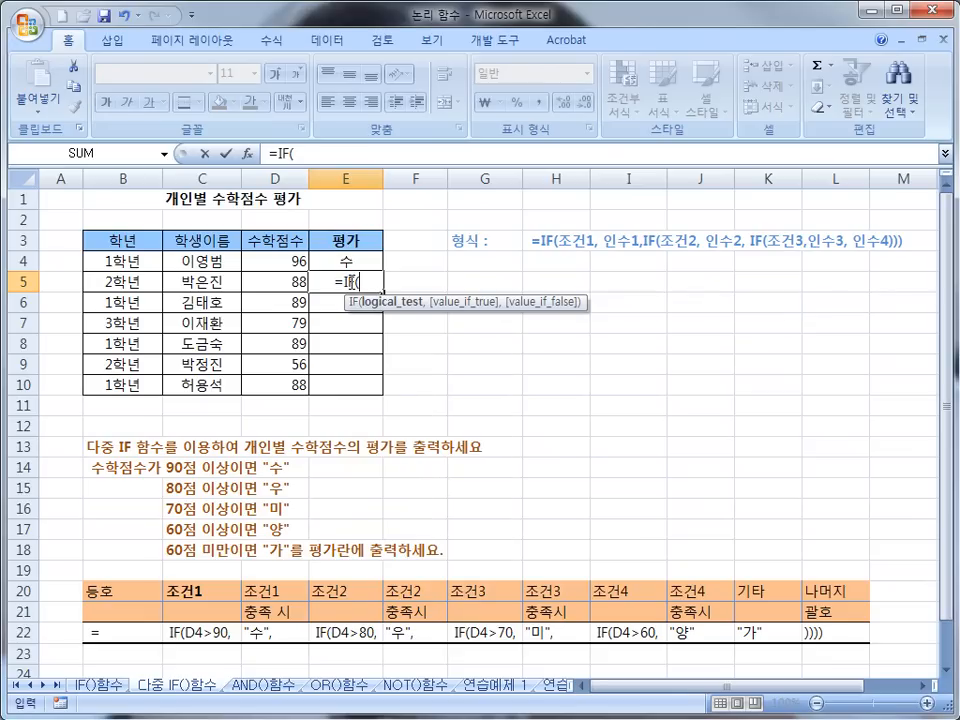
click(264, 282)
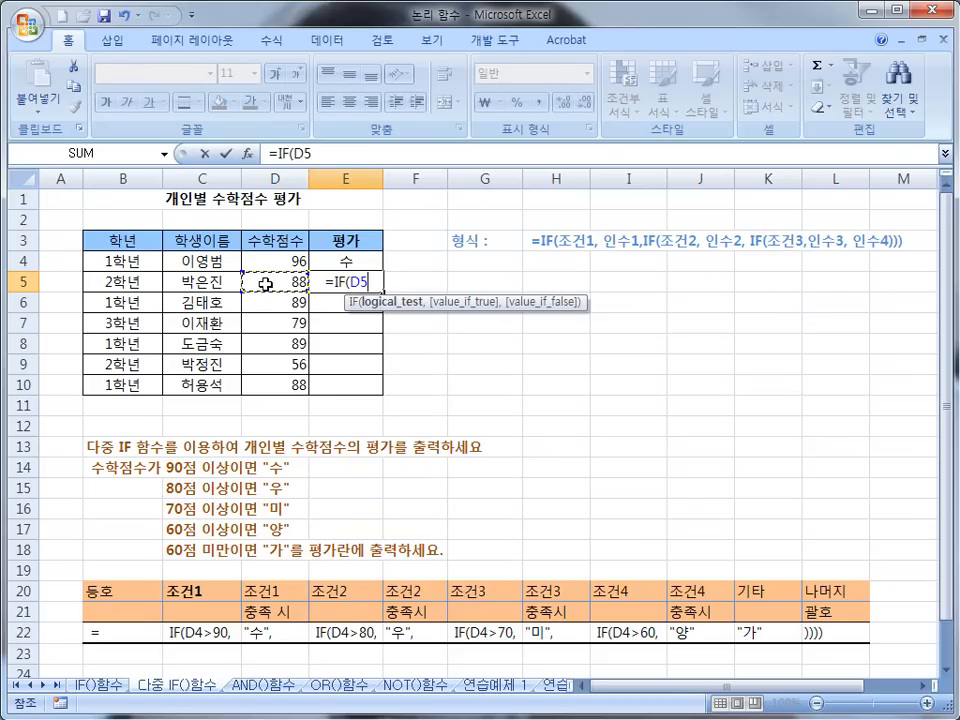
text(>)
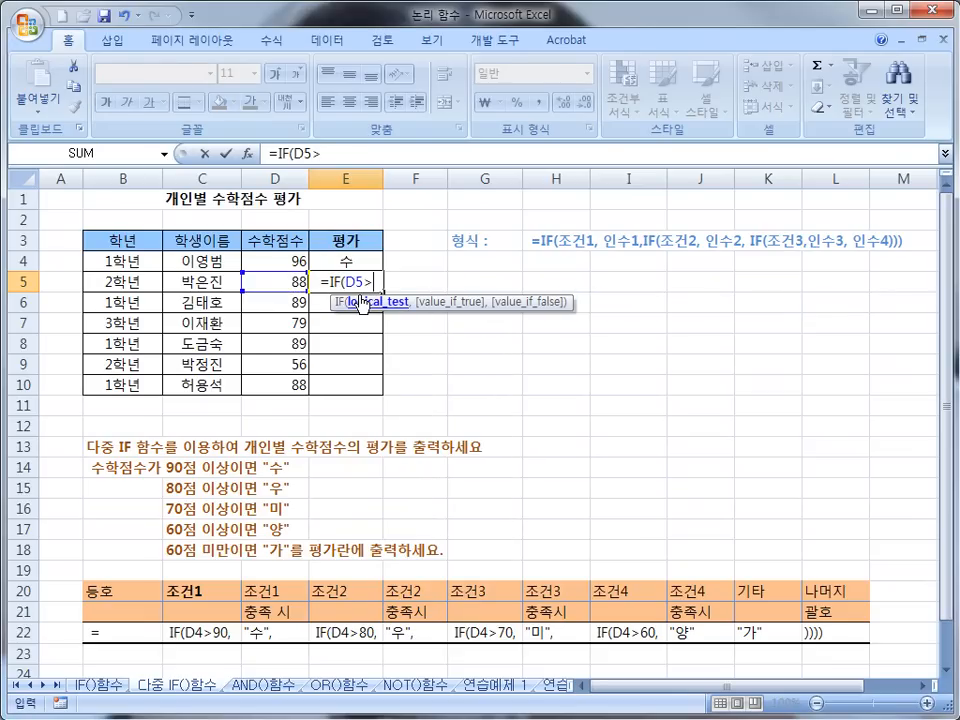
text(90,"수)
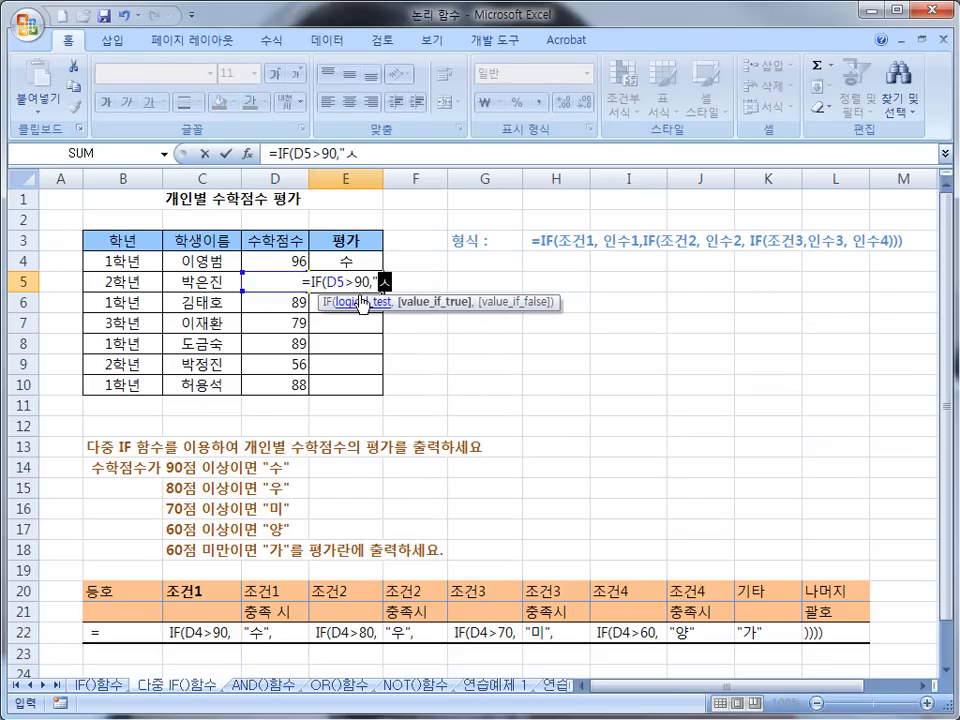
key(BackSpace)
key(BackSpace)
key(BackSpace)
key(BackSpace)
key(BackSpace)
key(BackSpace)
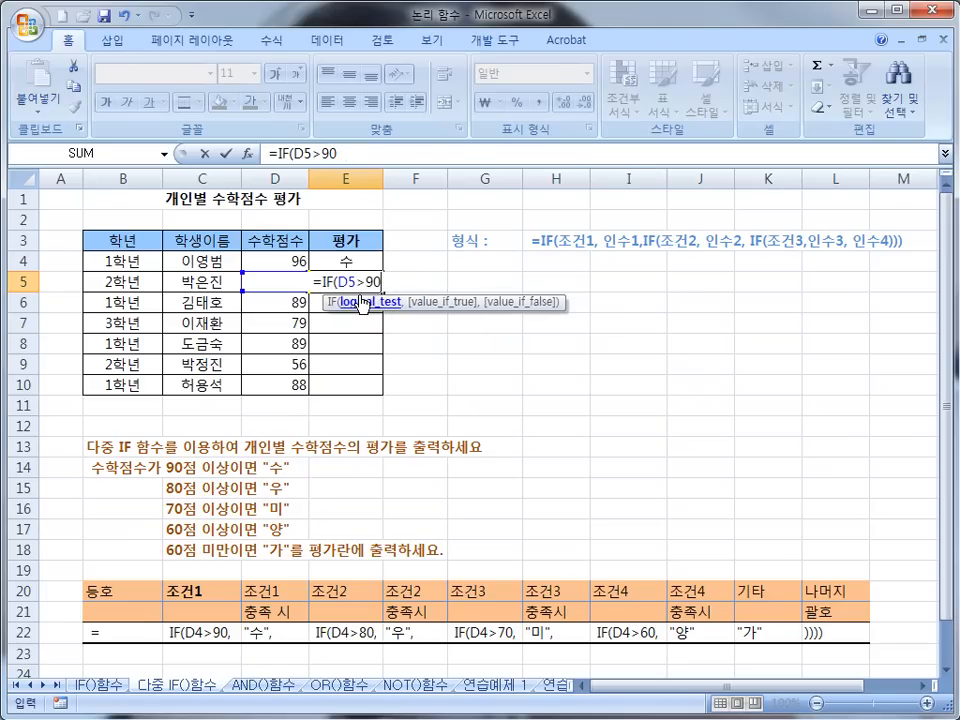
text(=90)
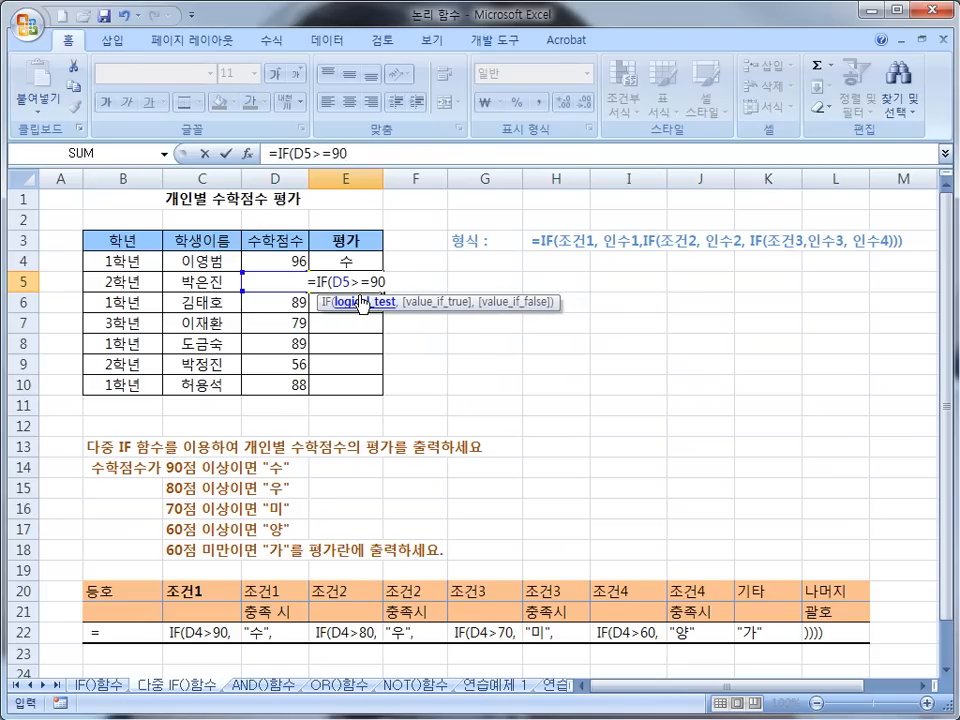
- Add "수" as the true result of the first IF in the E5 formula
text(,"TN)
key(BackSpace)
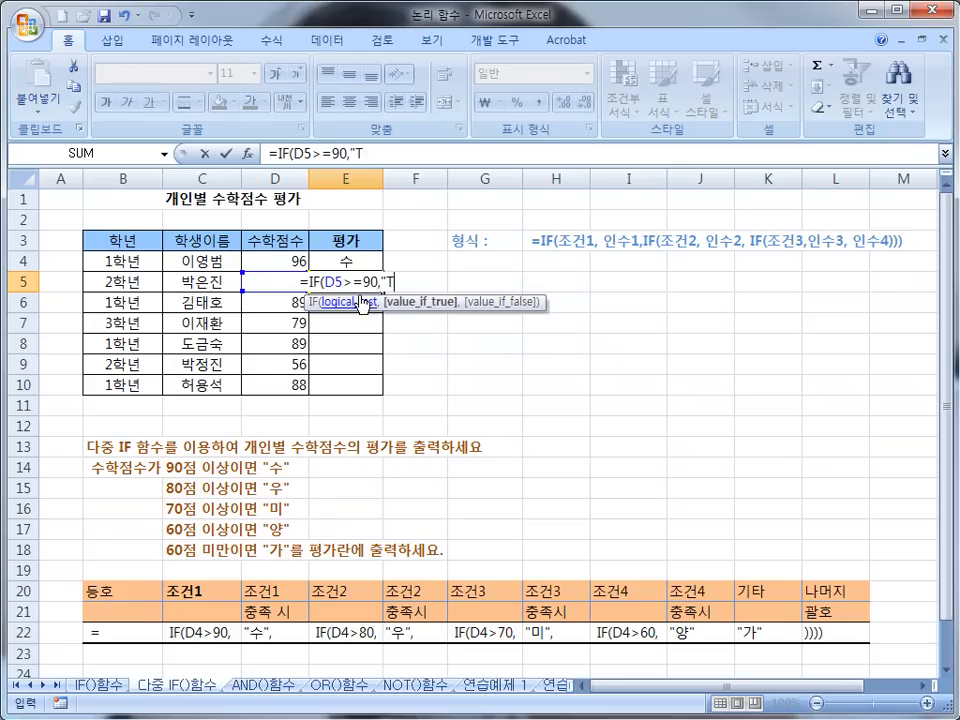
key(BackSpace)
key(Hangul)
text(수",)
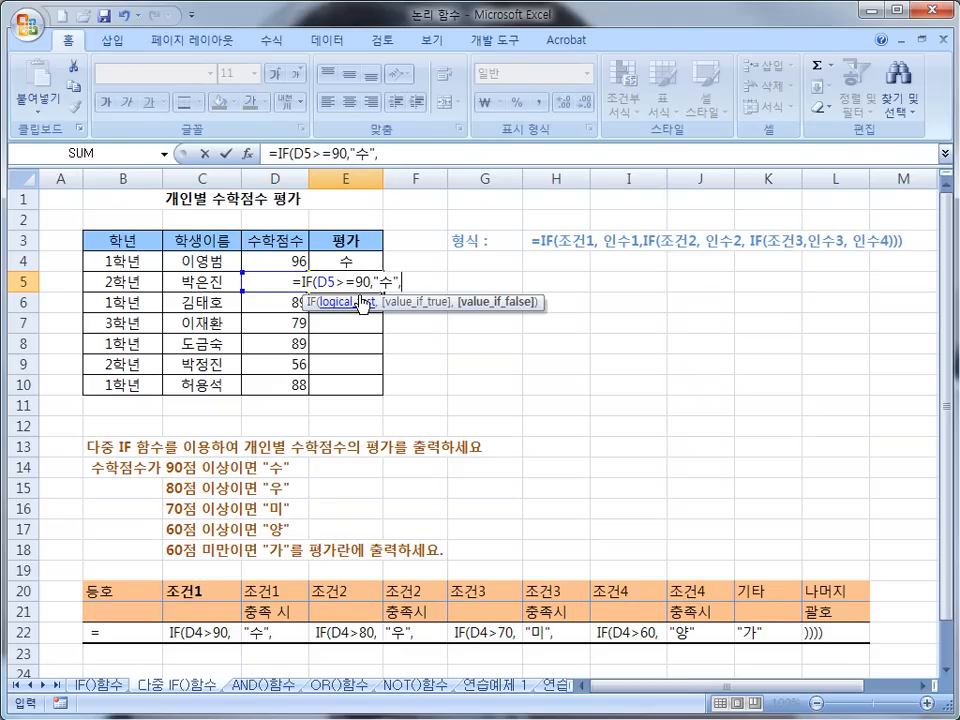
- Nest a second IF in the E5 formula with the condition D4>=80 and "우" as its true result
text(IF)
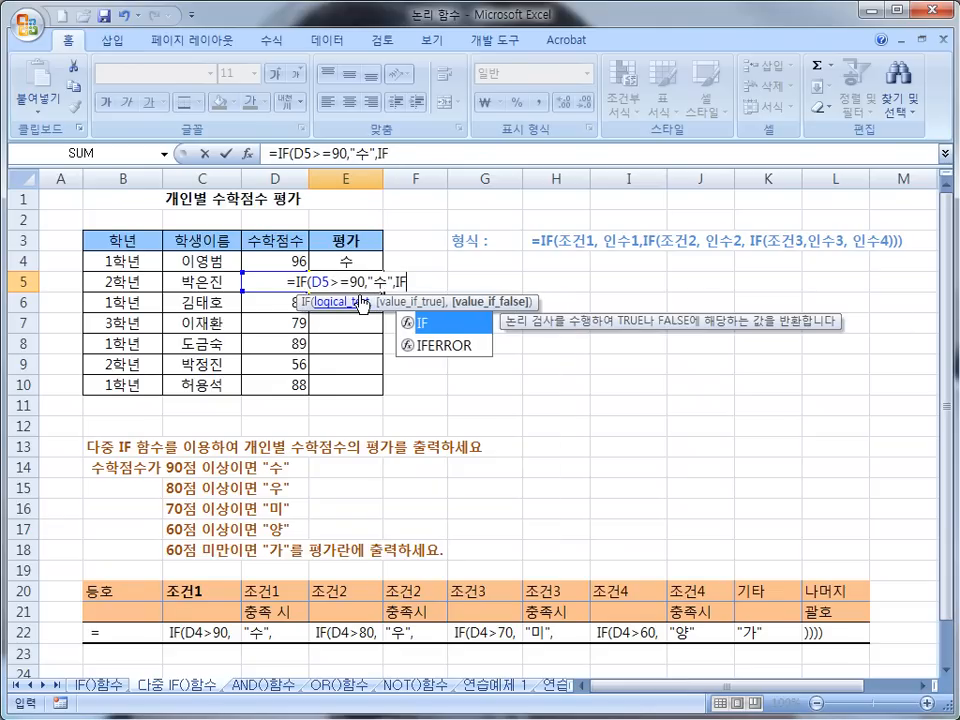
text((D4>=80)
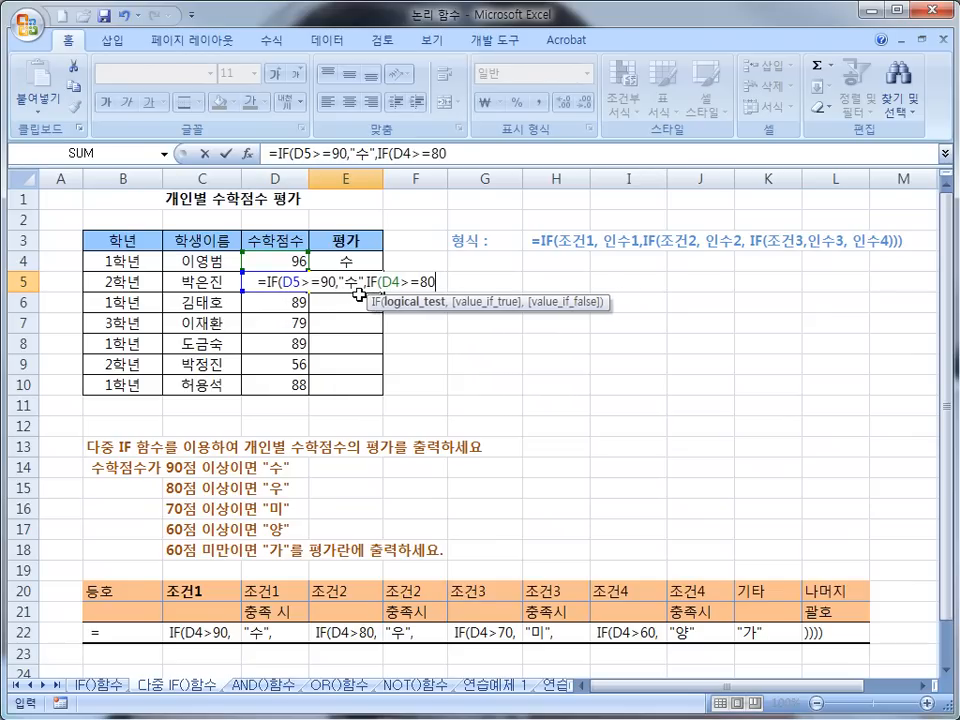
text(,"DN)
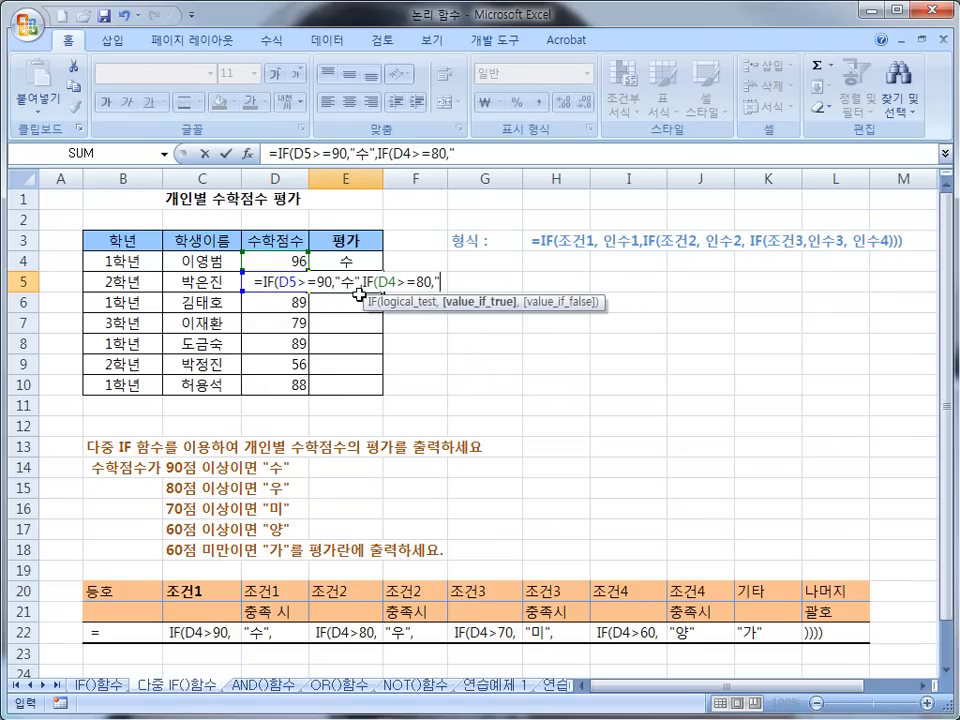
key(BackSpace)
key(BackSpace)
text(우)
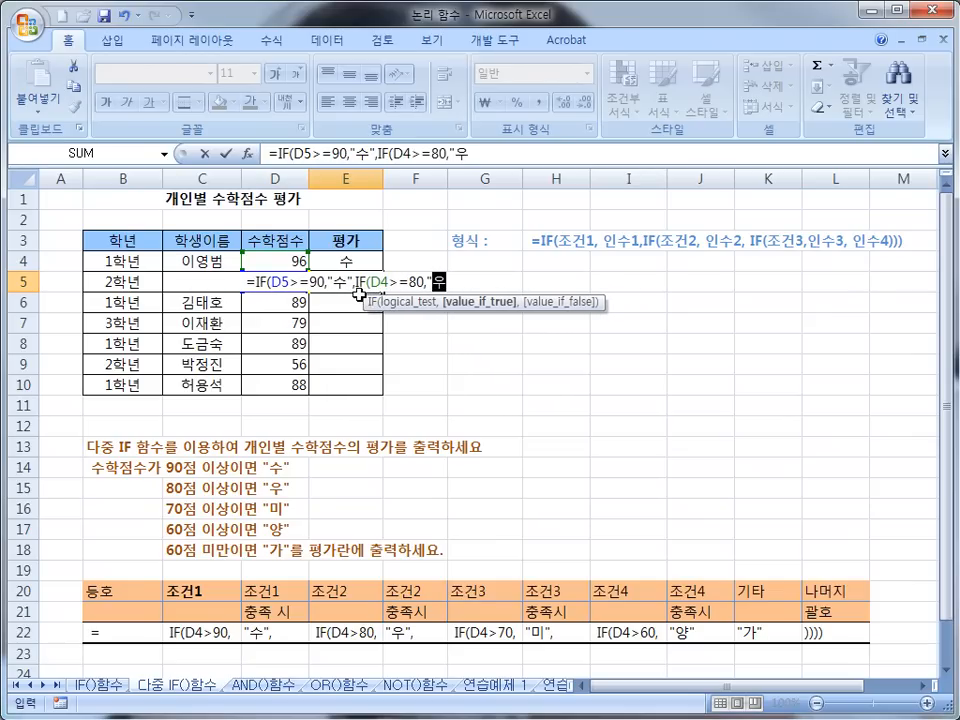
text(",)
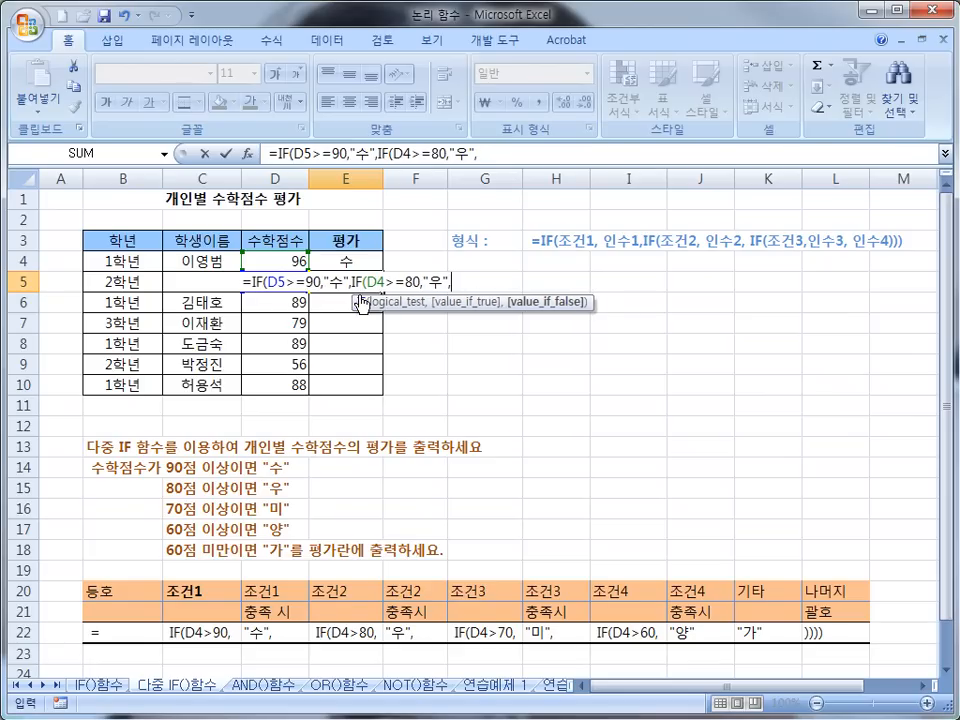
- Nest a third IF in the E5 formula with the condition D4>=70 and "미" as its true result
text(IF()
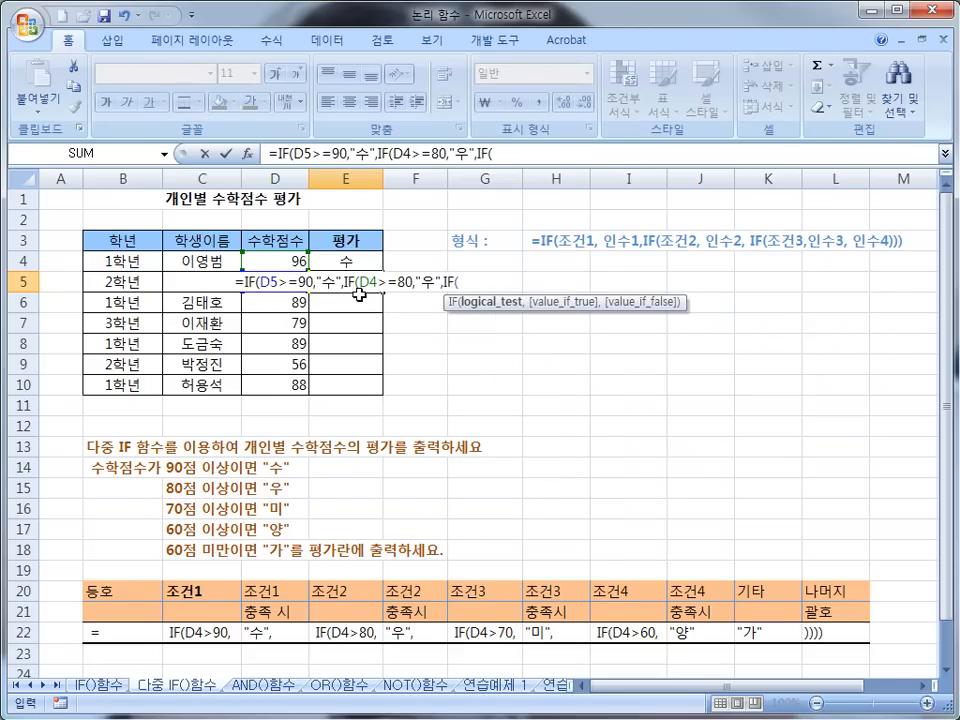
text(ㅇ4)
key(BackSpace)
key(BackSpace)
text(D)
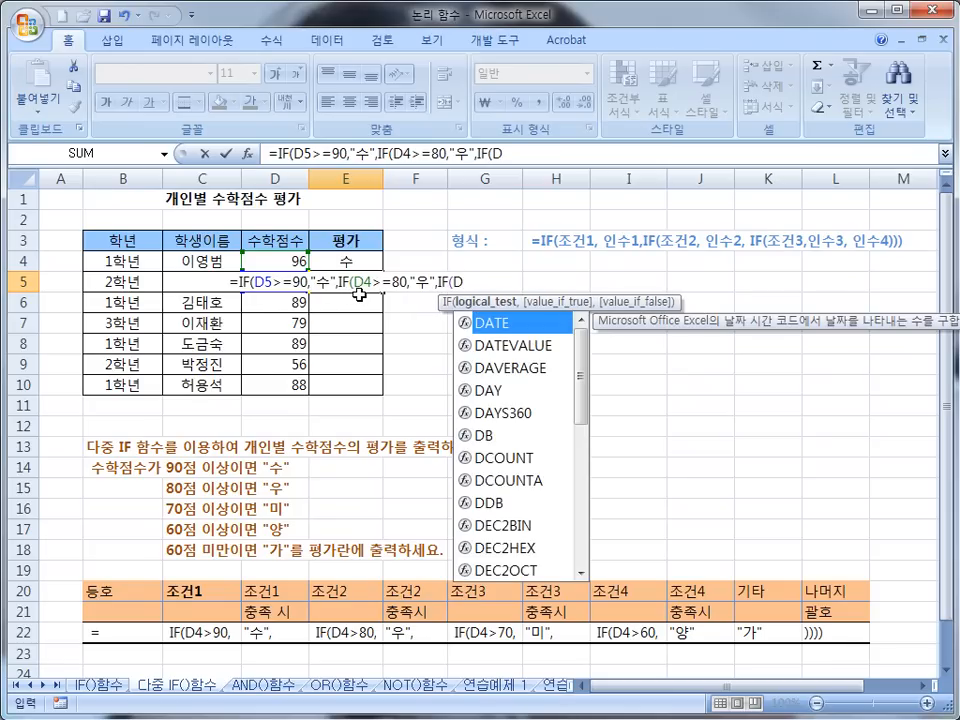
text(4)
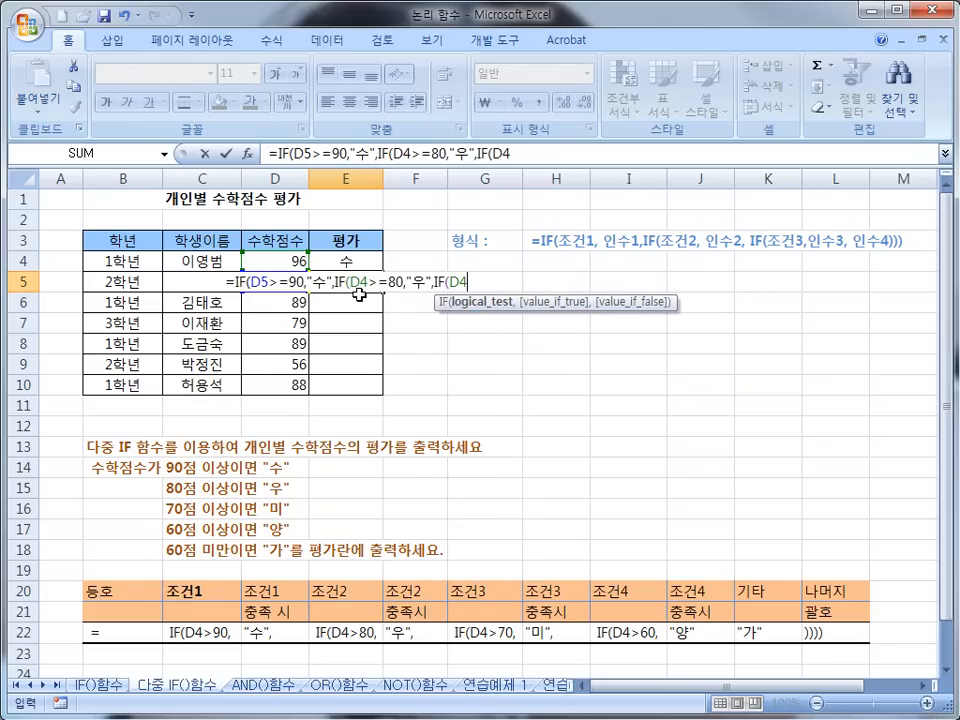
text(>=70)
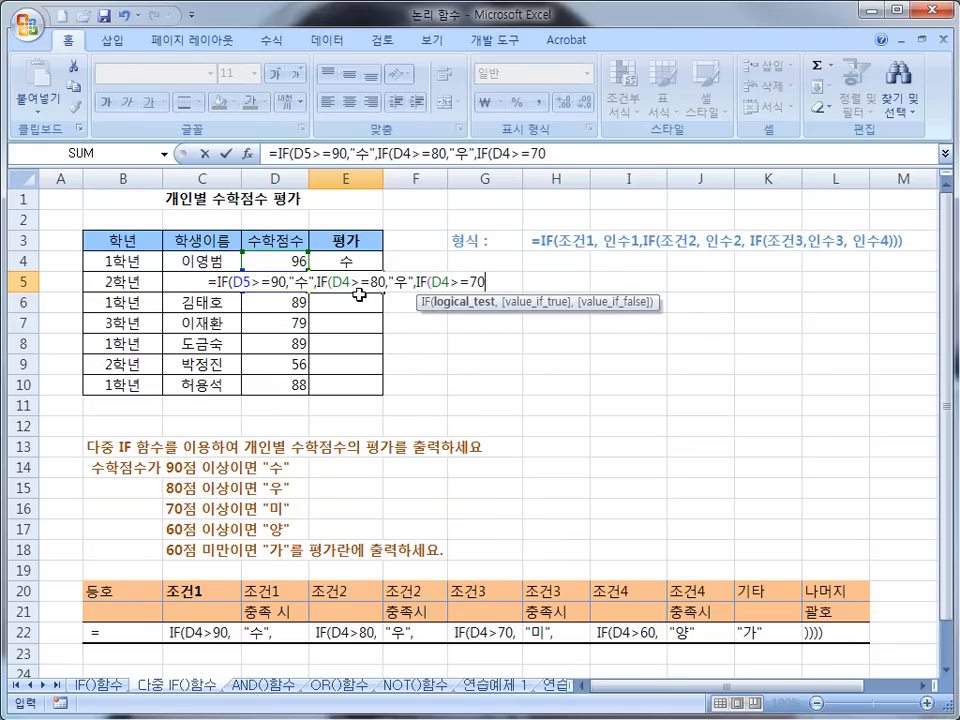
text(,"미)
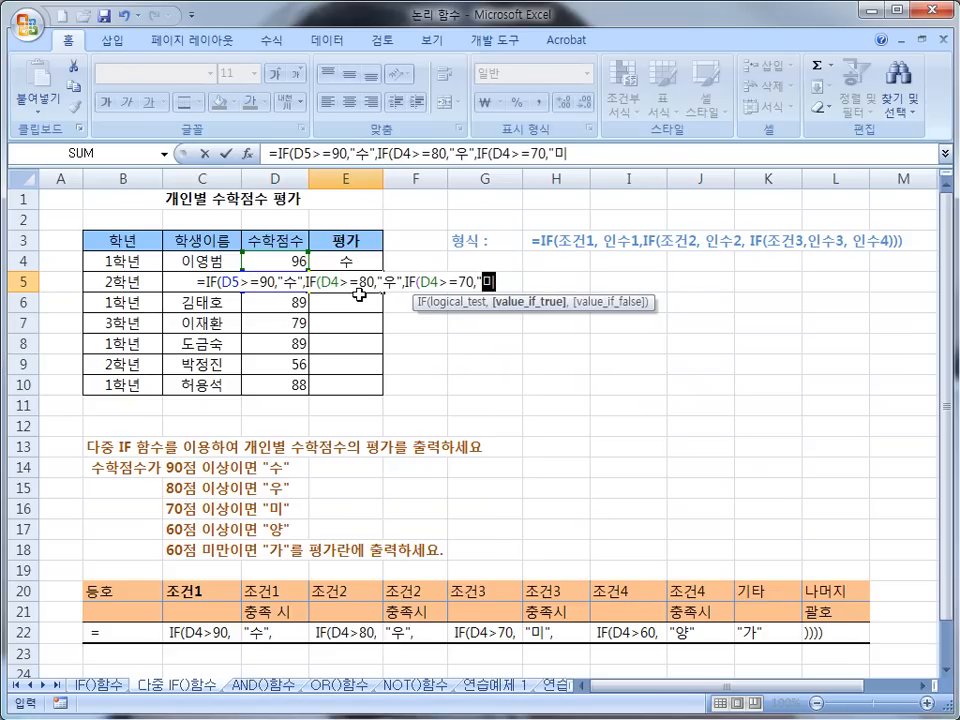
text(",)
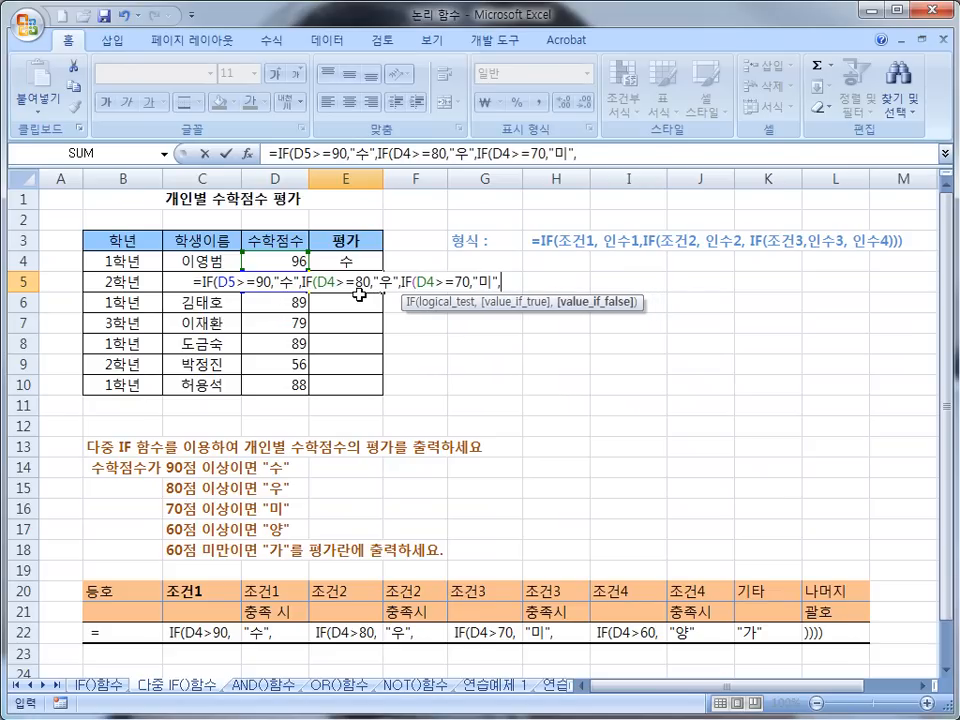